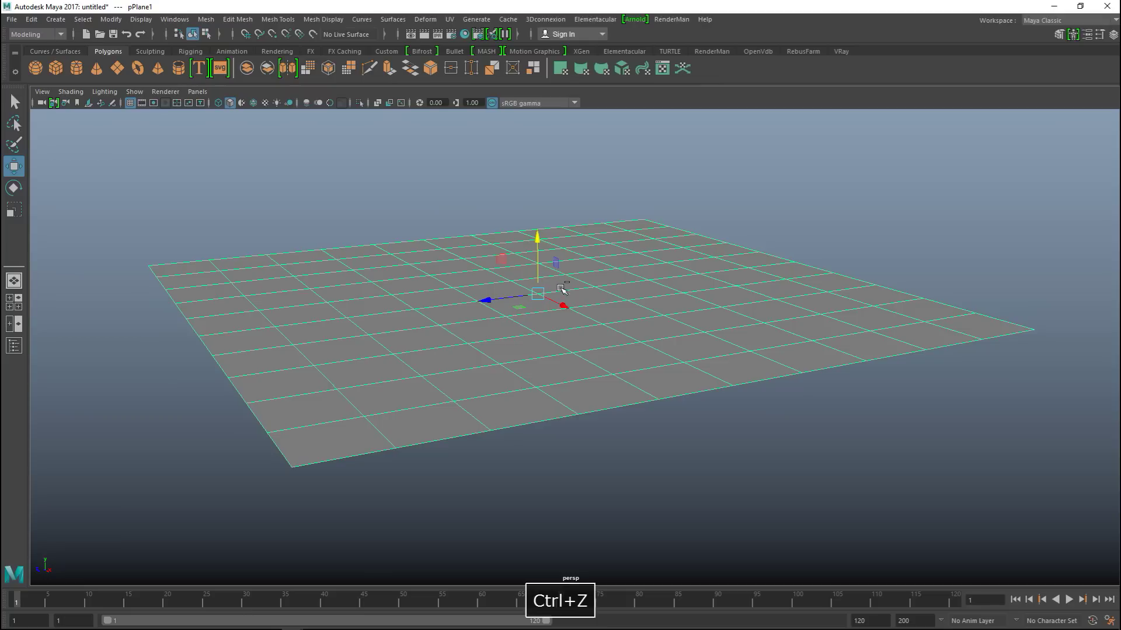
# Step: Raise the cube, scale it thin and tall into a slab, and lower it onto the plane
pyautogui.click(547, 303)
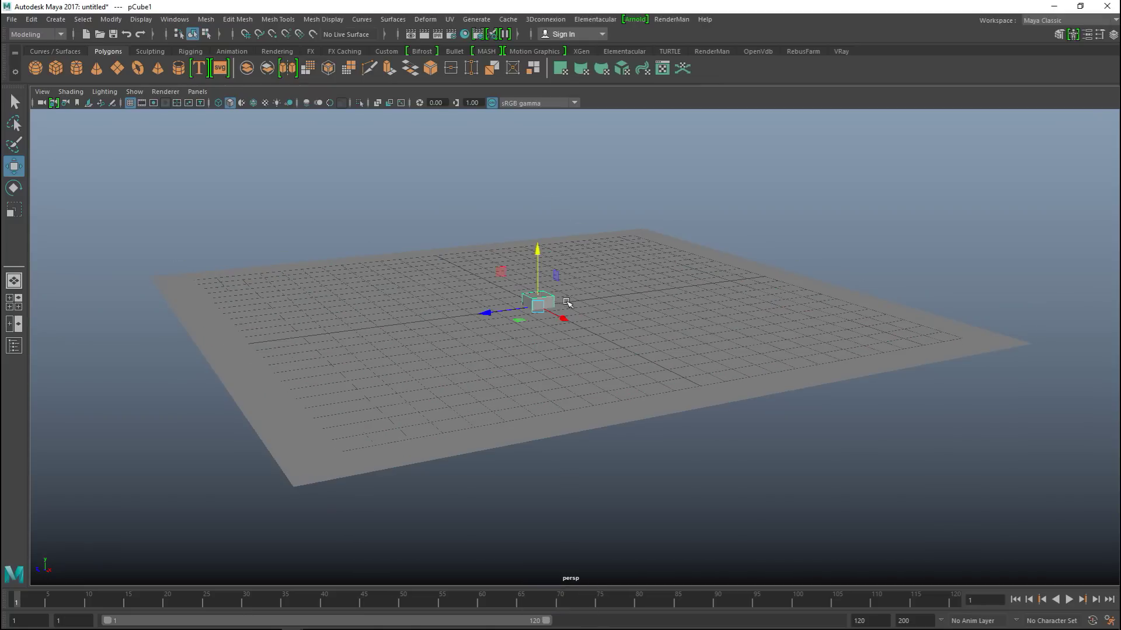
pyautogui.moveTo(540, 251); pyautogui.dragTo(538, 175)
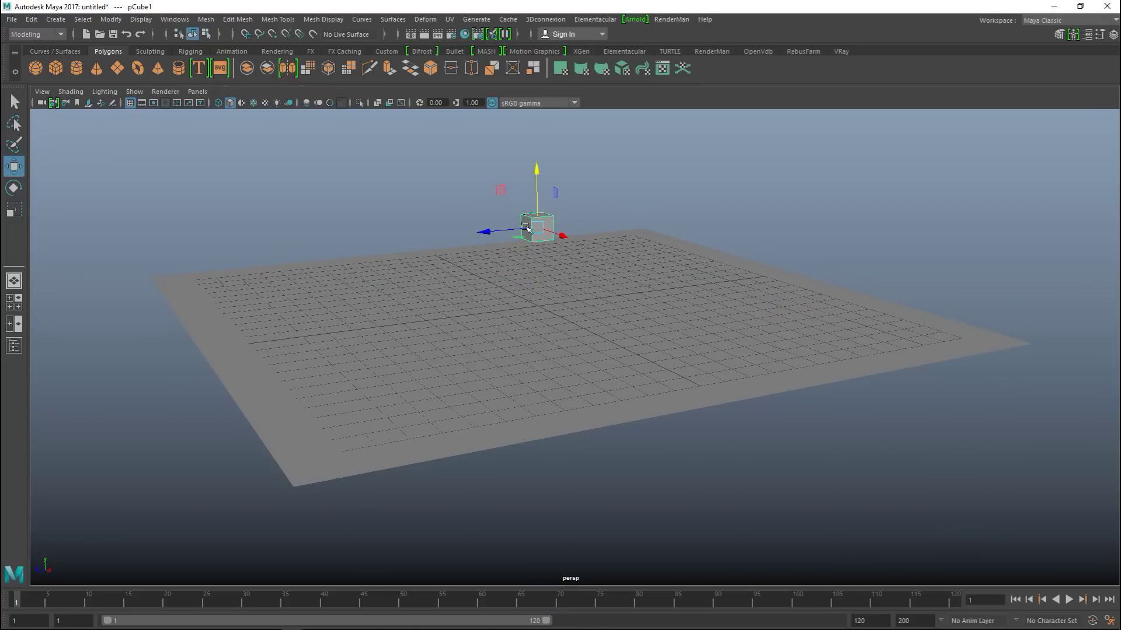
pyautogui.press('r')
pyautogui.moveTo(489, 232); pyautogui.dragTo(543, 233)
pyautogui.moveTo(536, 175); pyautogui.dragTo(533, 124)
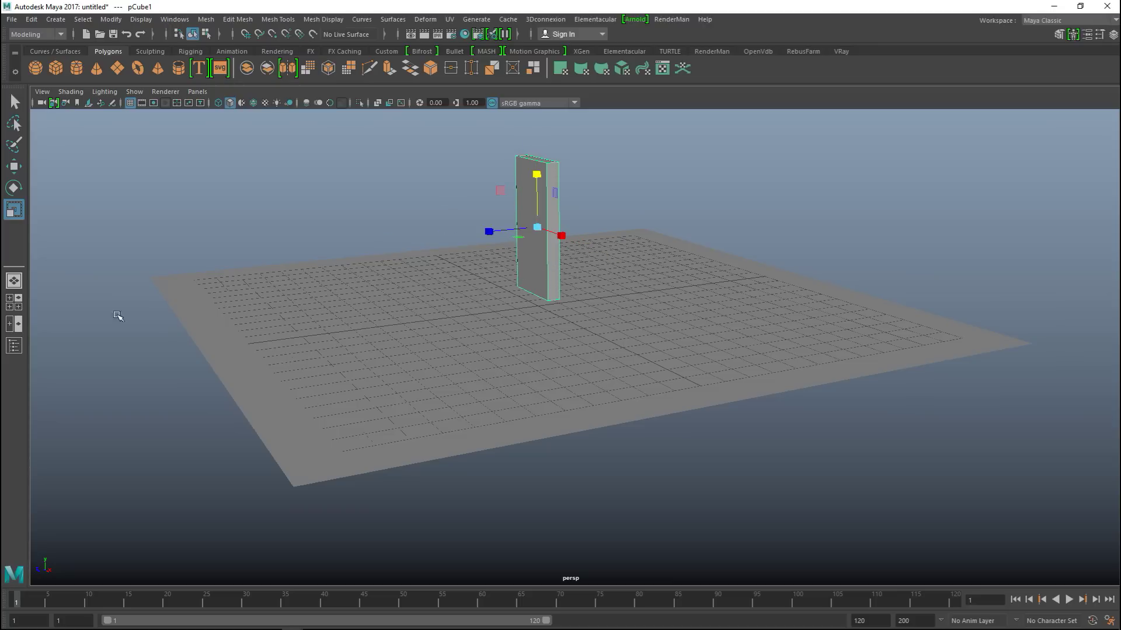
pyautogui.press('space')
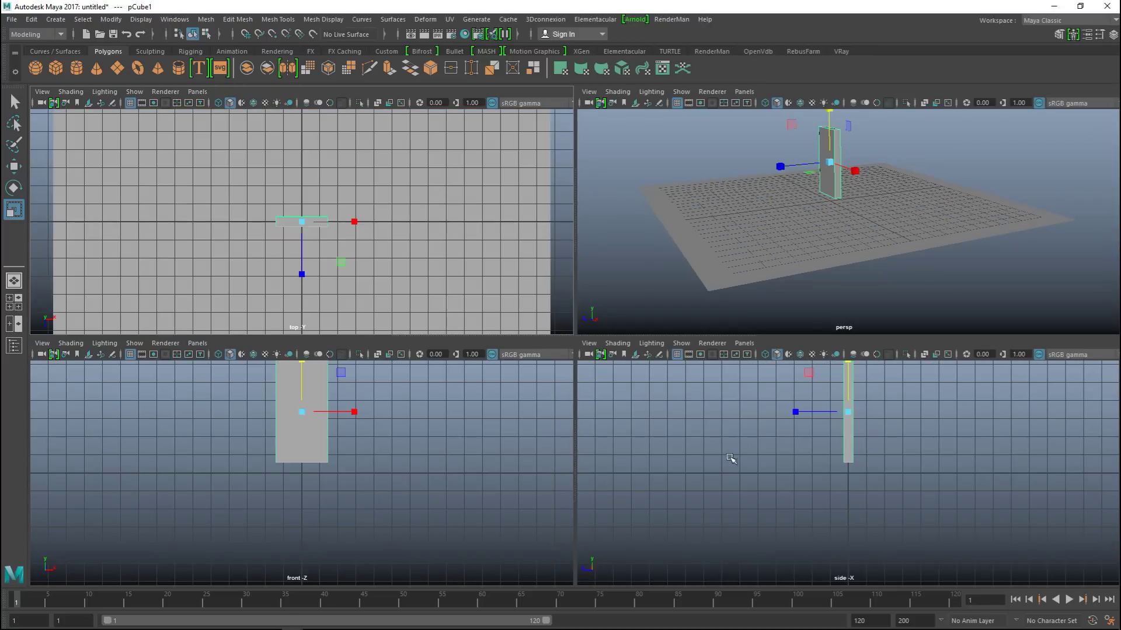
pyautogui.press('space')
pyautogui.press('w')
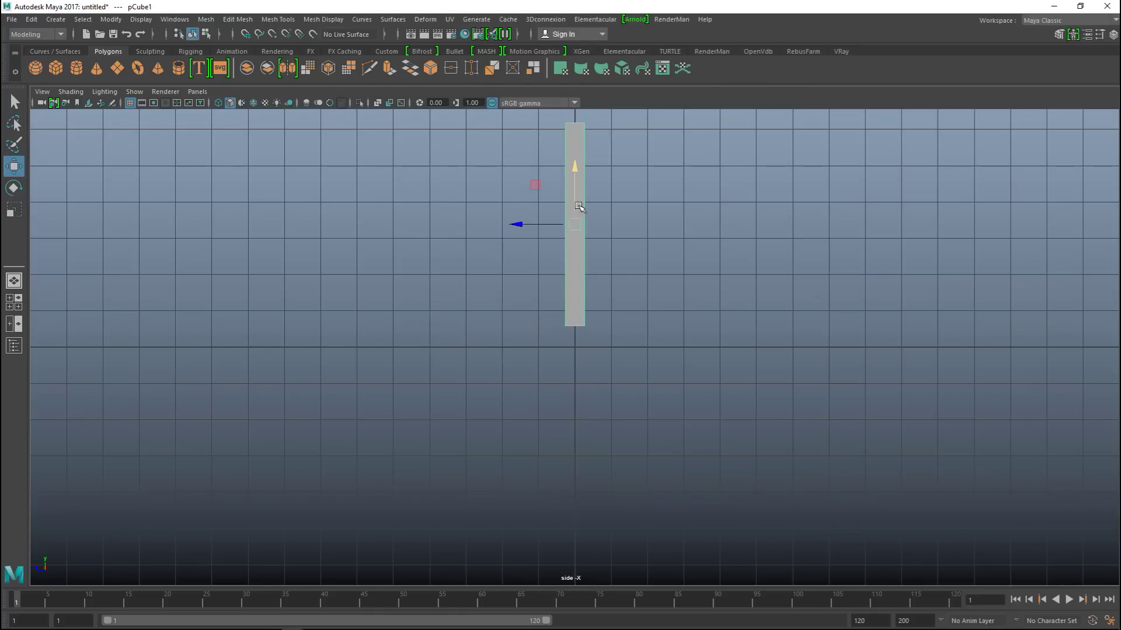
pyautogui.moveTo(575, 171); pyautogui.dragTo(577, 196)
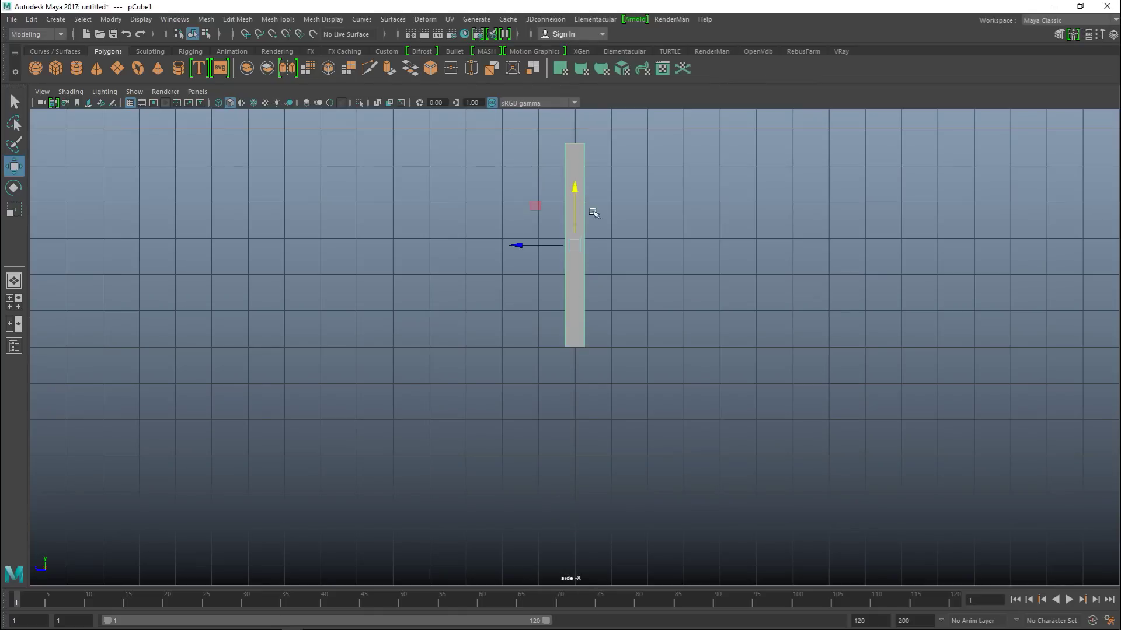
# Step: Duplicate the slab with an offset and repeat it into a row of seven dominoes
pyautogui.hotkey('ctrl', 'd')
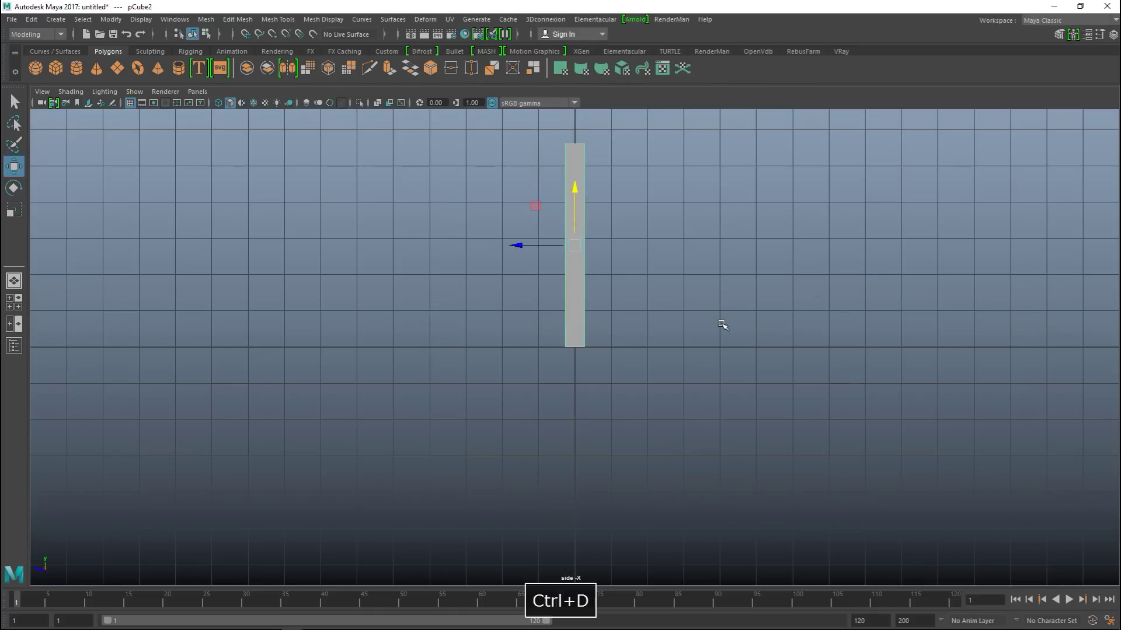
pyautogui.moveTo(546, 249); pyautogui.dragTo(643, 257)
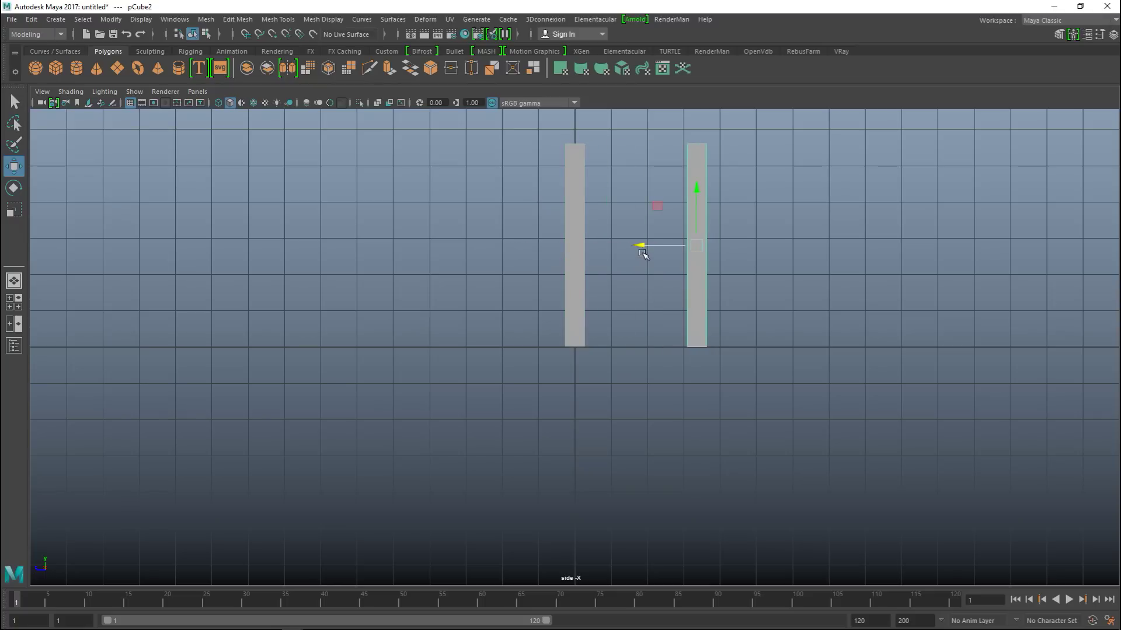
pyautogui.hotkey('shift', 'd')
pyautogui.hotkey('shift', 'd')
pyautogui.hotkey('shift', 'd')
pyautogui.hotkey('shift', 'd')
pyautogui.hotkey('shift', 'd')
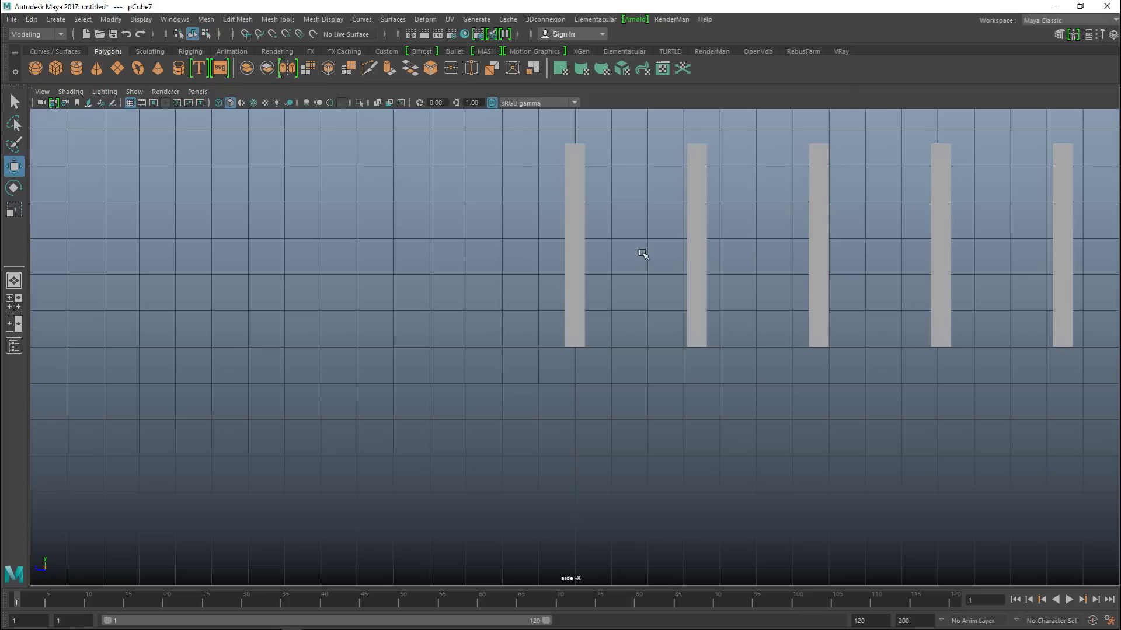
pyautogui.press('space')
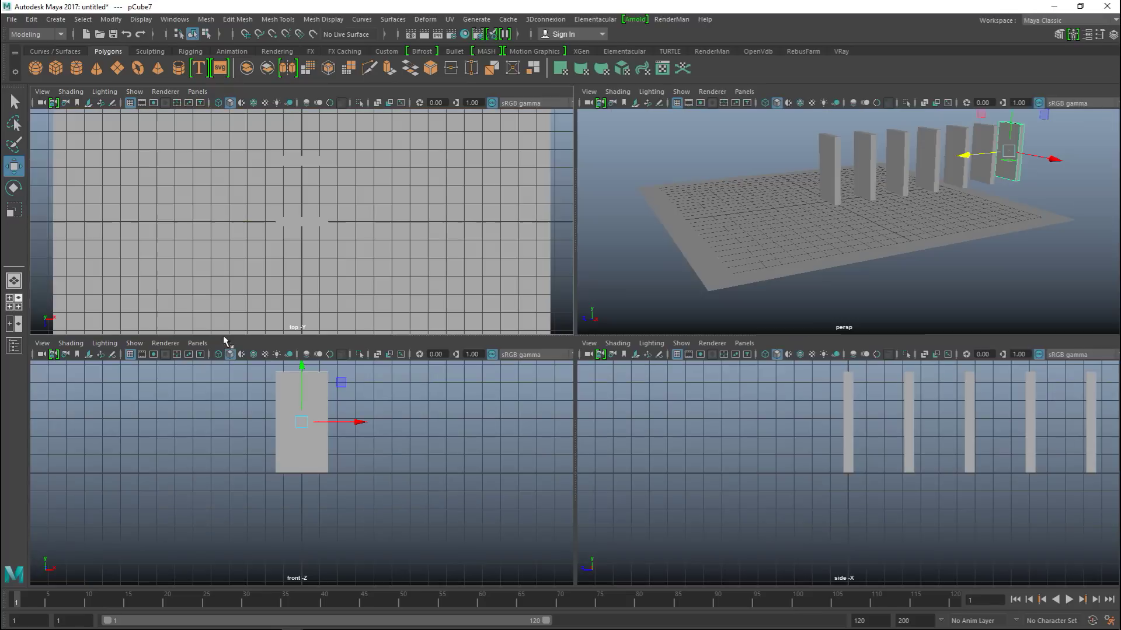
pyautogui.press('space')
# Step: Shift the ground plane and create a polygon sphere raised above the floor
pyautogui.click(672, 396)
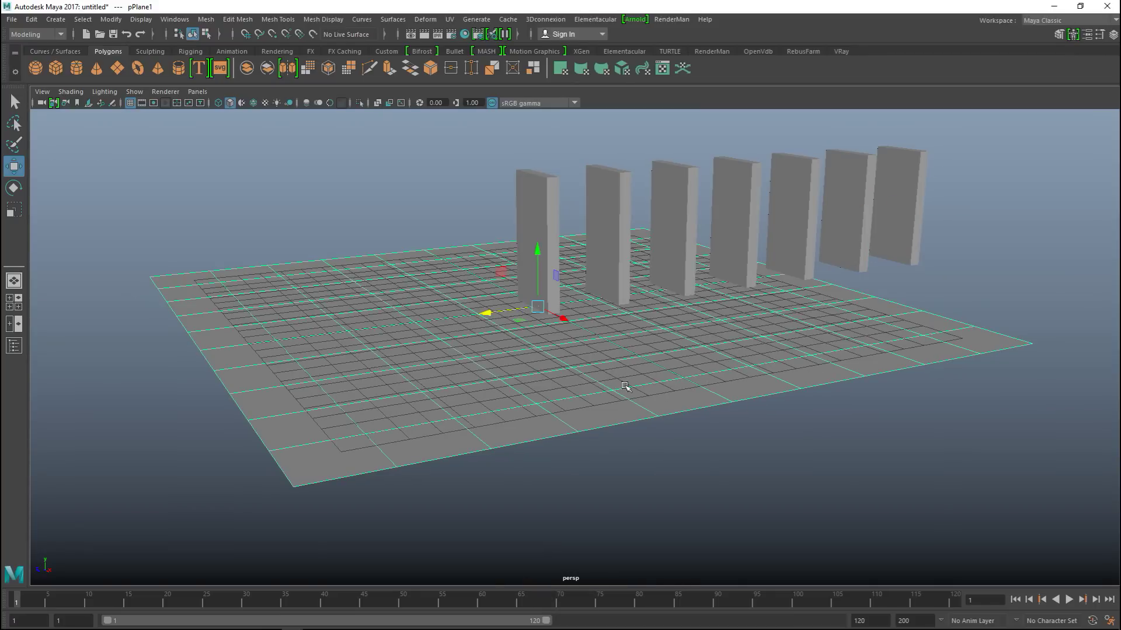
pyautogui.moveTo(485, 312); pyautogui.dragTo(640, 293, button='middle')
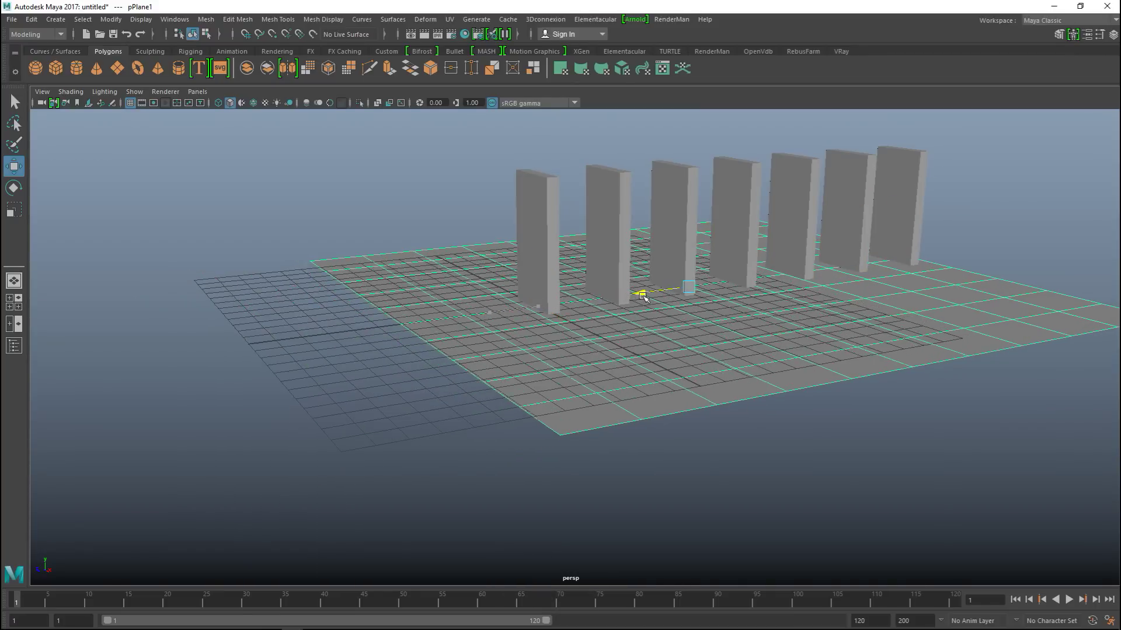
pyautogui.click(35, 68)
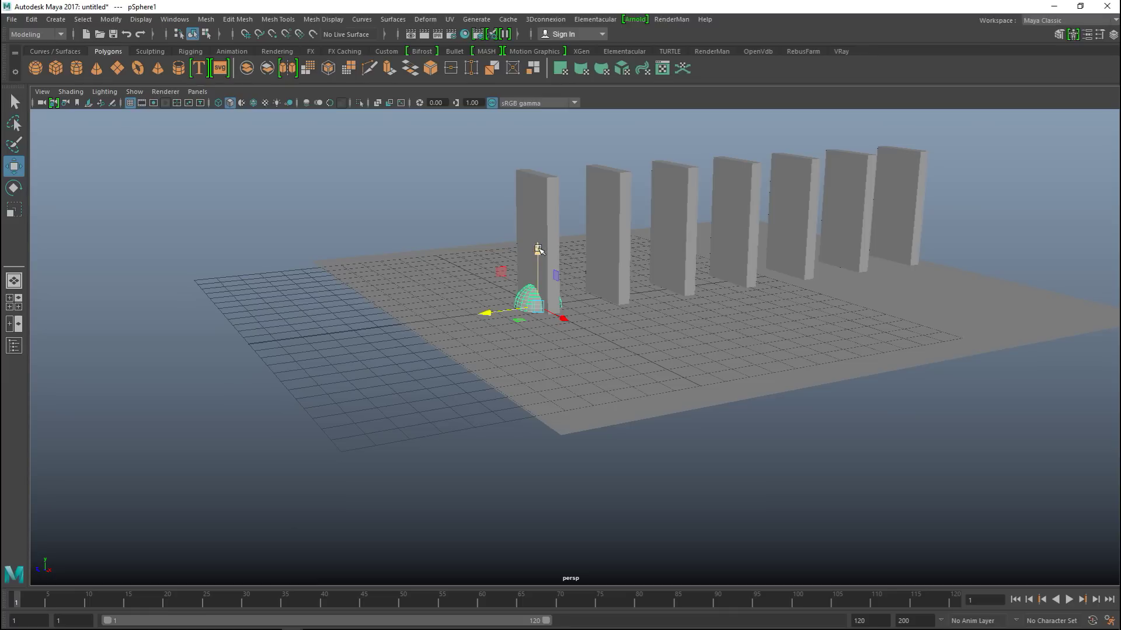
pyautogui.moveTo(538, 250); pyautogui.dragTo(535, 117)
# Step: Position the sphere left and lower, above the first domino, using the side view
pyautogui.keyDown('alt'); pyautogui.moveTo(713, 387); pyautogui.dragTo(705, 483); pyautogui.keyUp('alt')
pyautogui.moveTo(557, 126); pyautogui.dragTo(549, 107)
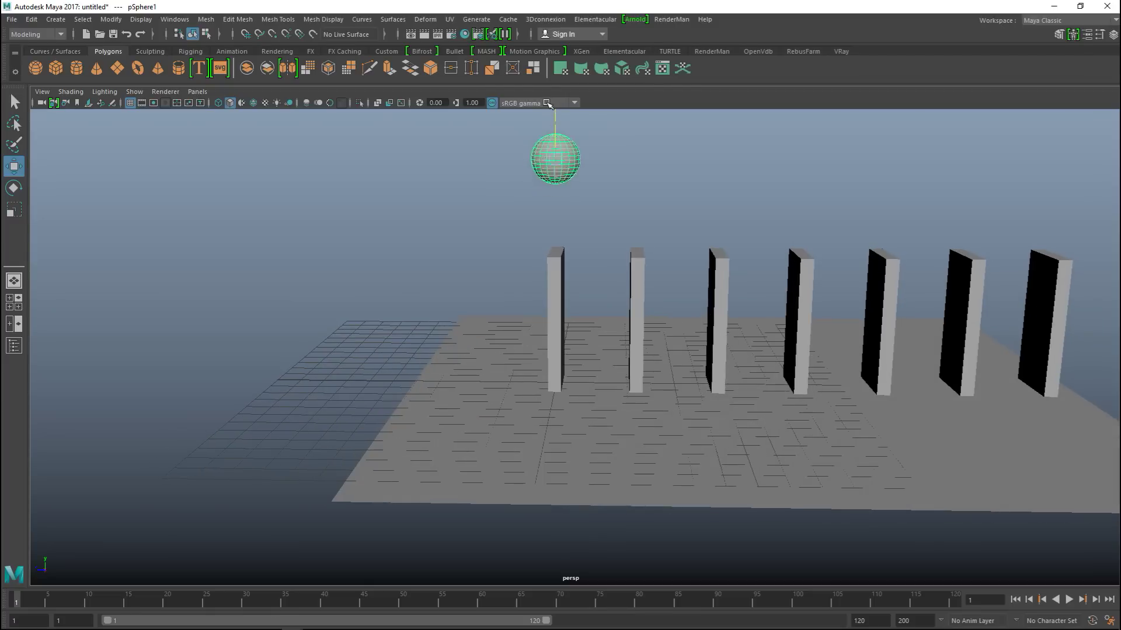
pyautogui.moveTo(502, 148); pyautogui.dragTo(472, 148)
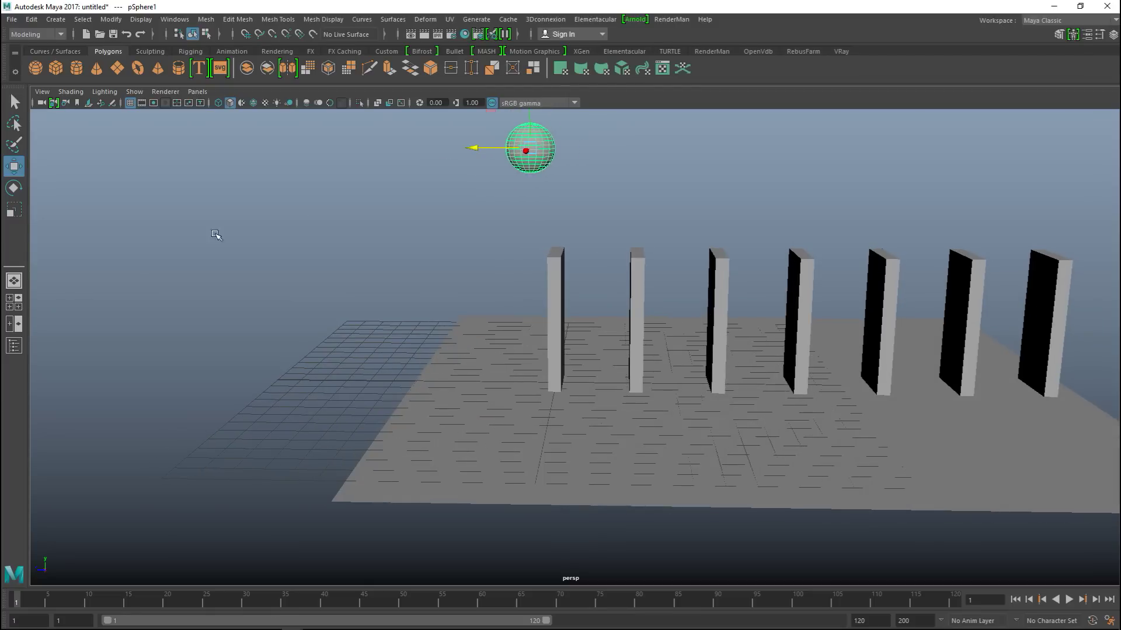
pyautogui.press('space')
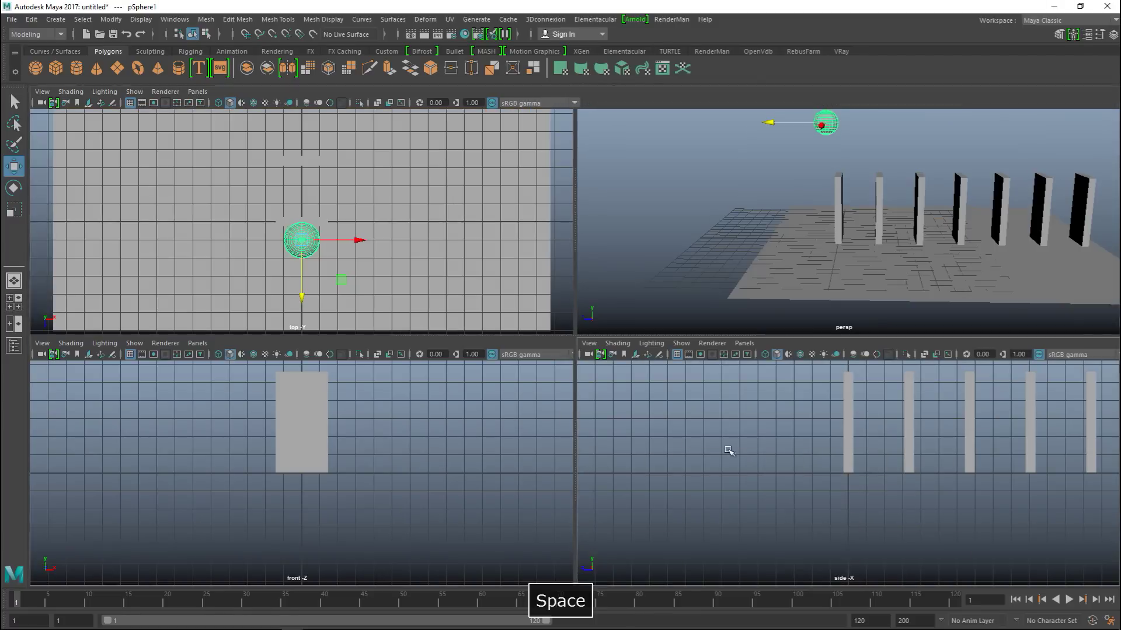
pyautogui.press('space')
pyautogui.keyDown('alt'); pyautogui.moveTo(658, 335); pyautogui.dragTo(634, 475, button='middle'); pyautogui.keyUp('alt')
pyautogui.keyDown('alt'); pyautogui.moveTo(502, 204); pyautogui.dragTo(503, 283, button='middle'); pyautogui.keyUp('alt')
pyautogui.moveTo(514, 157); pyautogui.dragTo(544, 126)
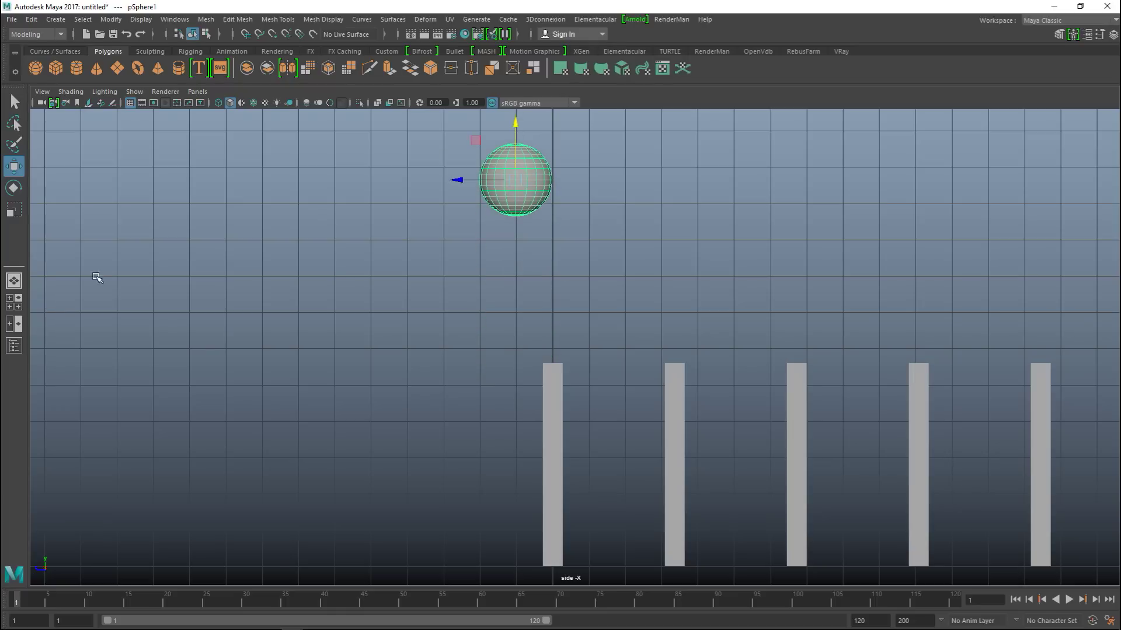
# Step: Reframe the perspective view and marquee-select all seven dominoes
pyautogui.click(14, 302)
pyautogui.press('space')
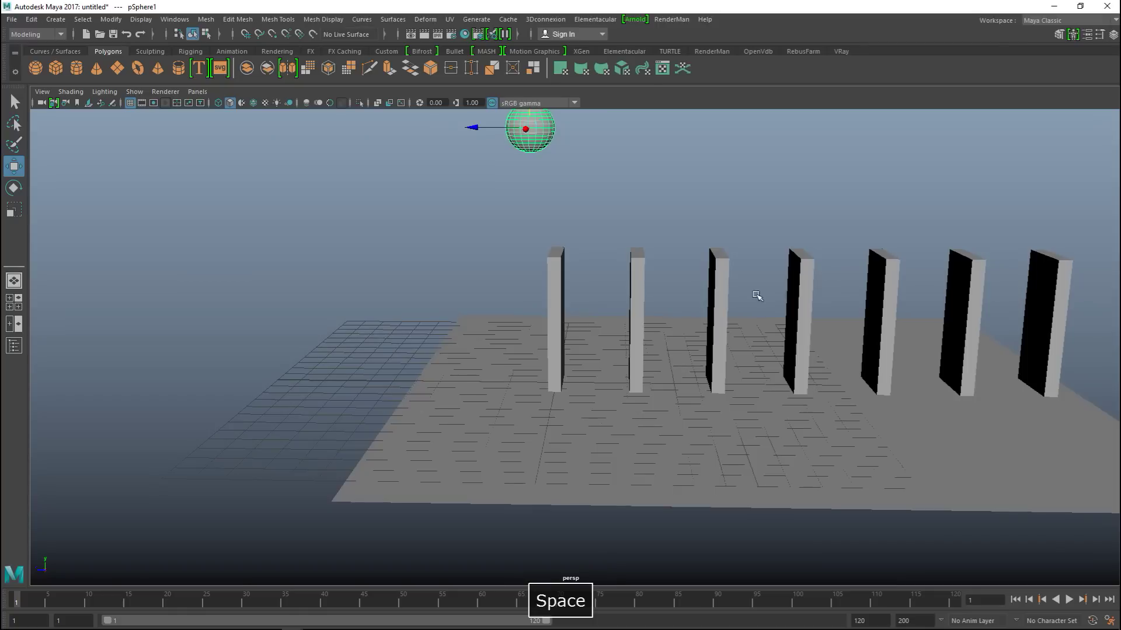
pyautogui.keyDown('alt'); pyautogui.moveTo(600, 375); pyautogui.dragTo(576, 365); pyautogui.keyUp('alt')
pyautogui.keyDown('alt'); pyautogui.moveTo(580, 365); pyautogui.dragTo(577, 418, button='middle'); pyautogui.keyUp('alt')
pyautogui.keyDown('alt'); pyautogui.moveTo(581, 420); pyautogui.dragTo(601, 425); pyautogui.keyUp('alt')
pyautogui.keyDown('alt'); pyautogui.moveTo(584, 435); pyautogui.dragTo(544, 503, button='middle'); pyautogui.keyUp('alt')
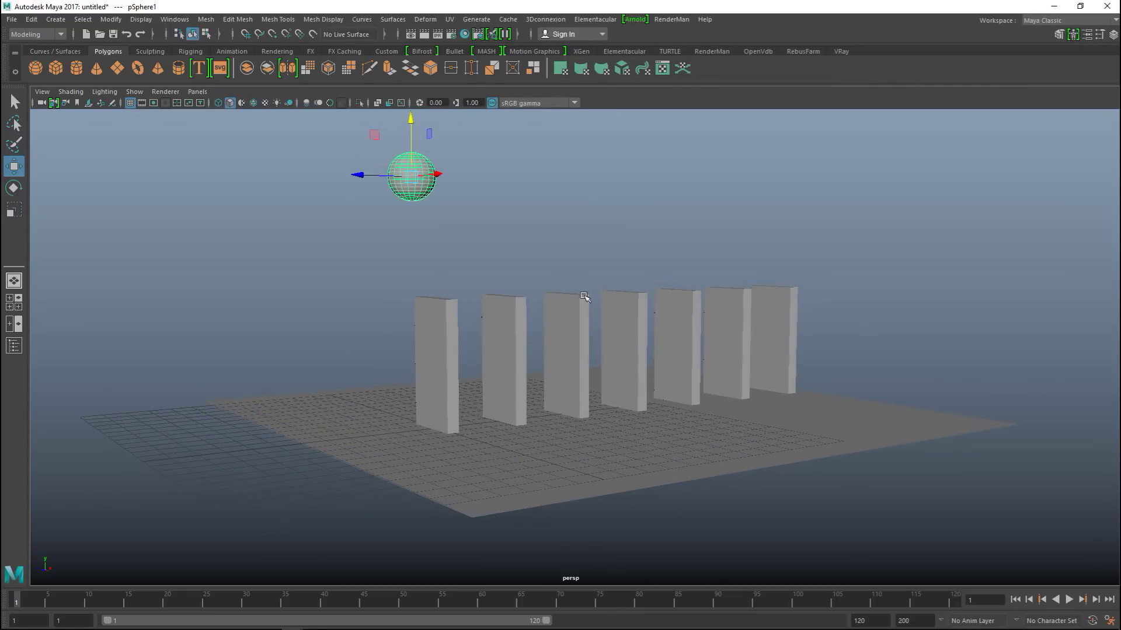
pyautogui.moveTo(303, 275); pyautogui.dragTo(819, 310)
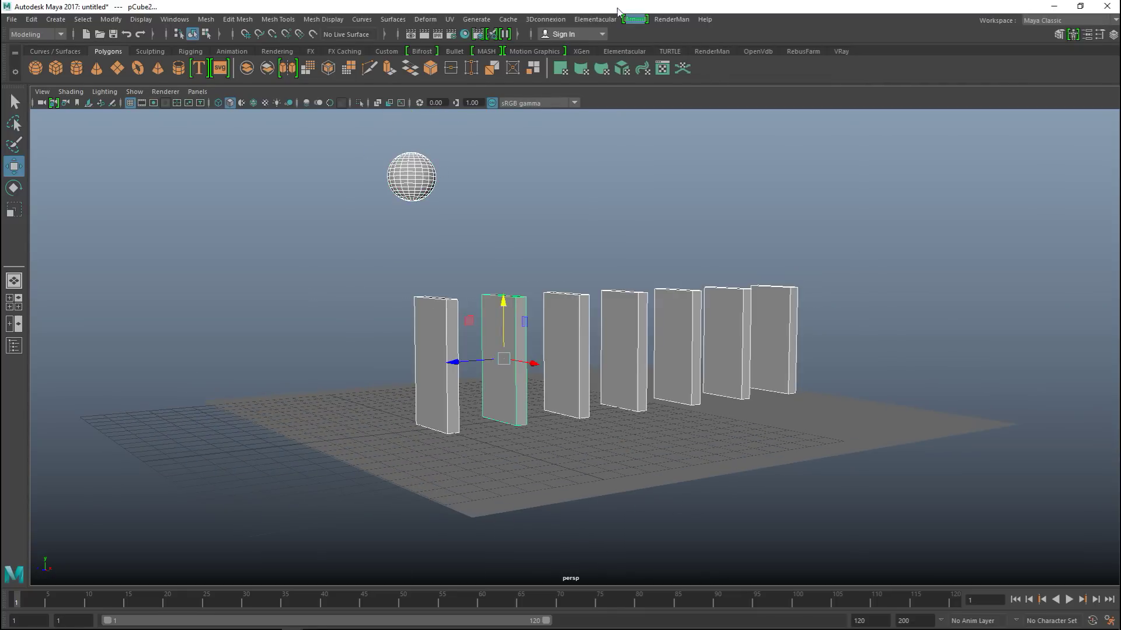
# Step: In the FX menu set, make the dominoes active and the ground plane passive rigid bodies
pyautogui.click(39, 34)
pyautogui.click(33, 80)
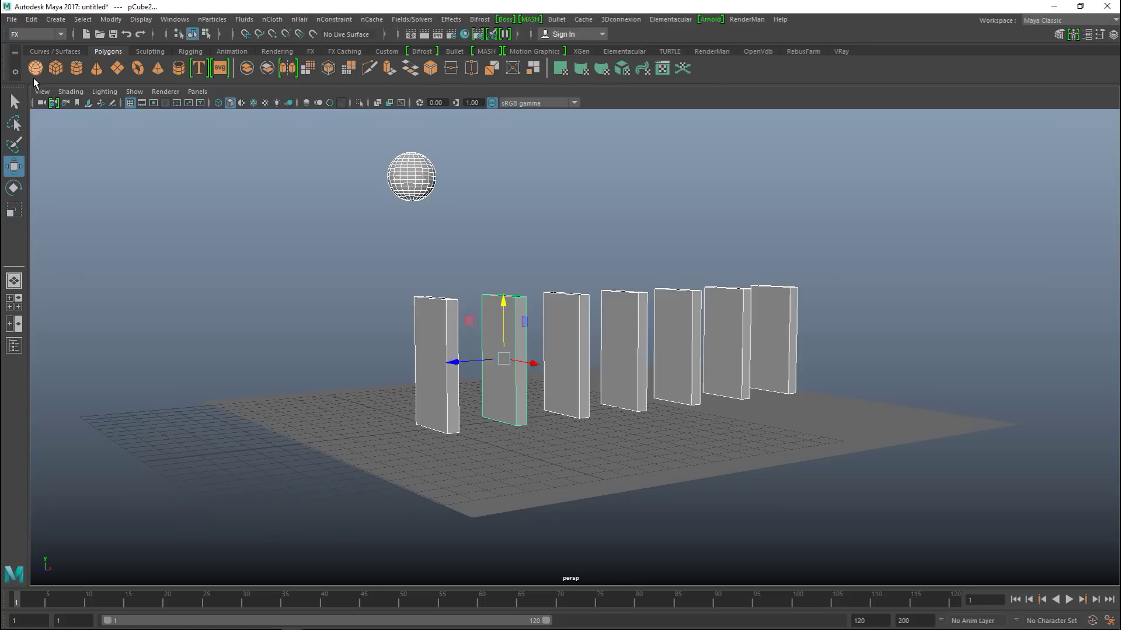
pyautogui.click(407, 21)
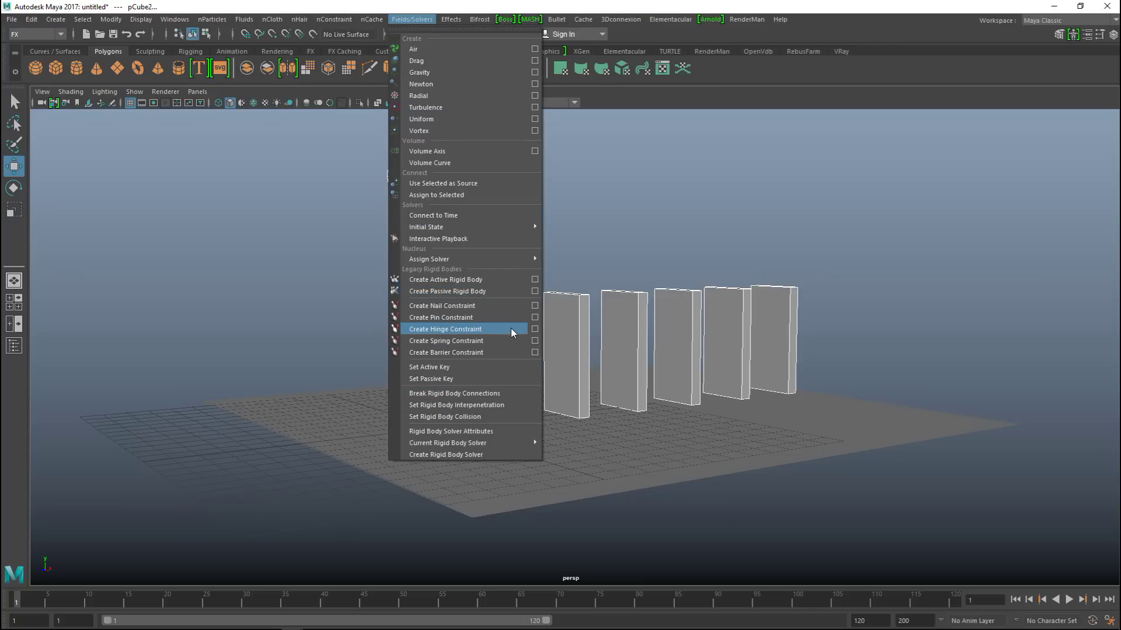
pyautogui.click(482, 281)
pyautogui.click(549, 474)
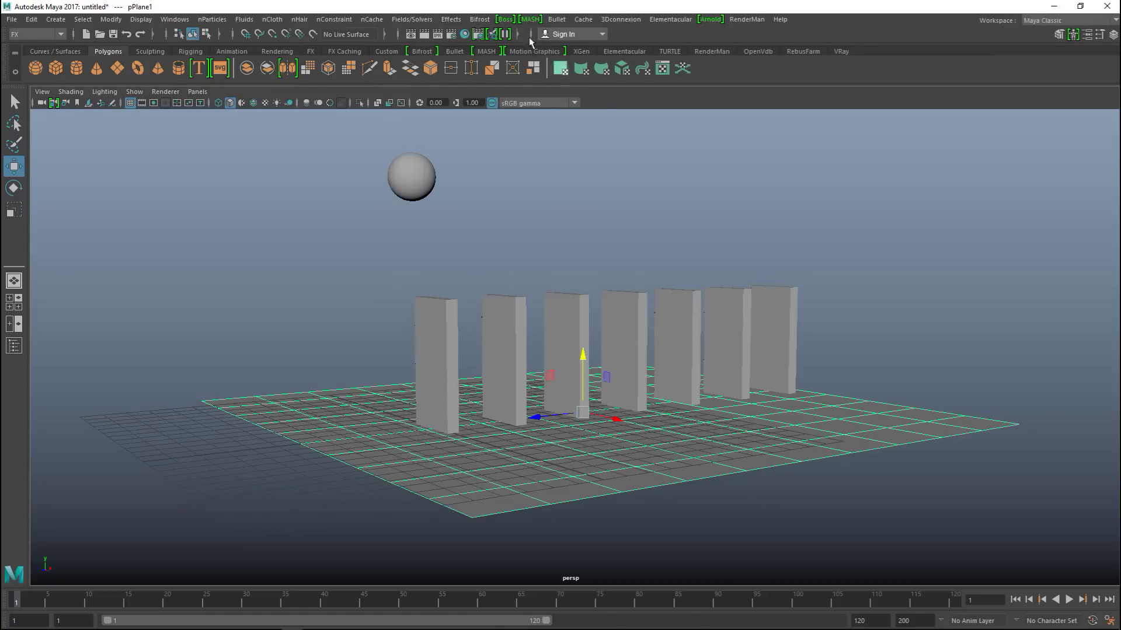
pyautogui.click(421, 20)
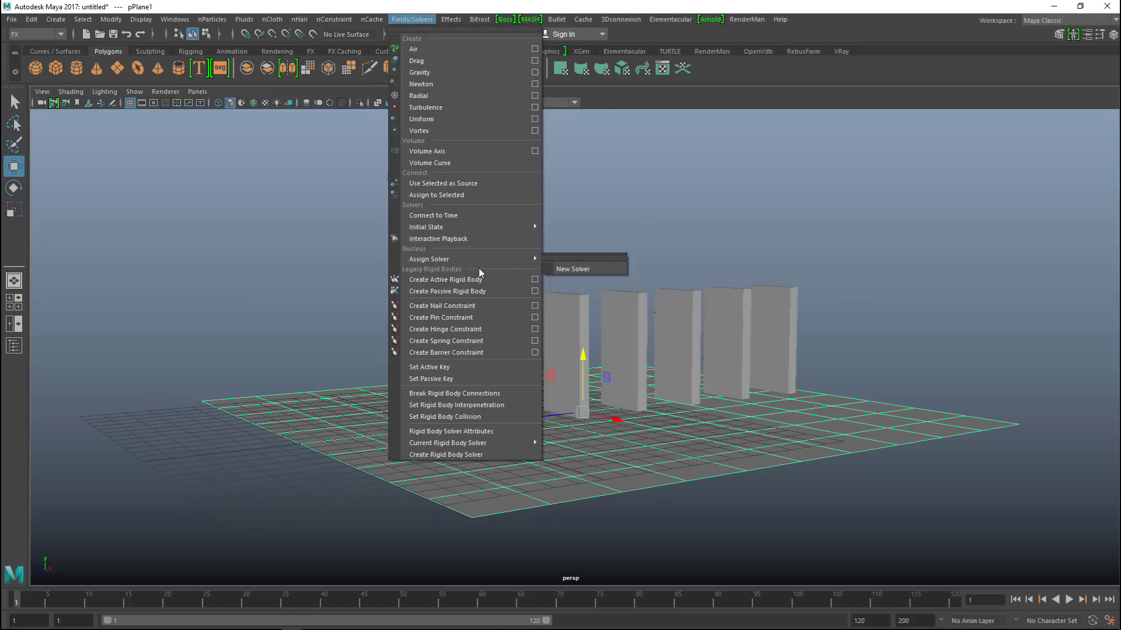
pyautogui.click(477, 291)
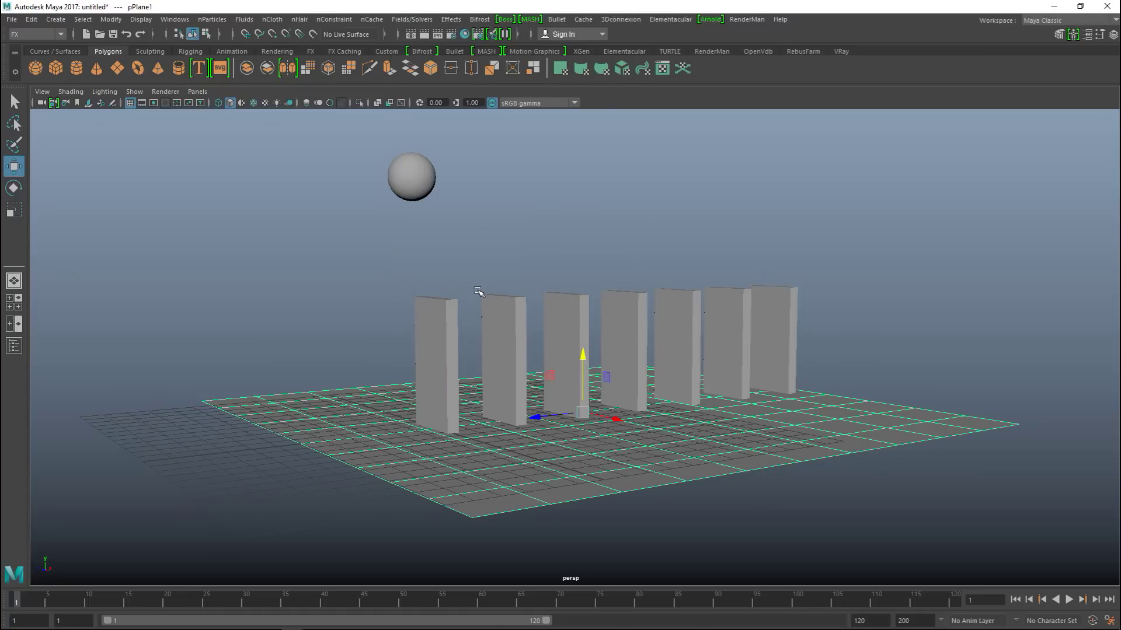
# Step: Add a gravity field to the sphere and dominoes and set the end time to 120
pyautogui.click(410, 174)
pyautogui.moveTo(292, 241); pyautogui.dragTo(844, 318)
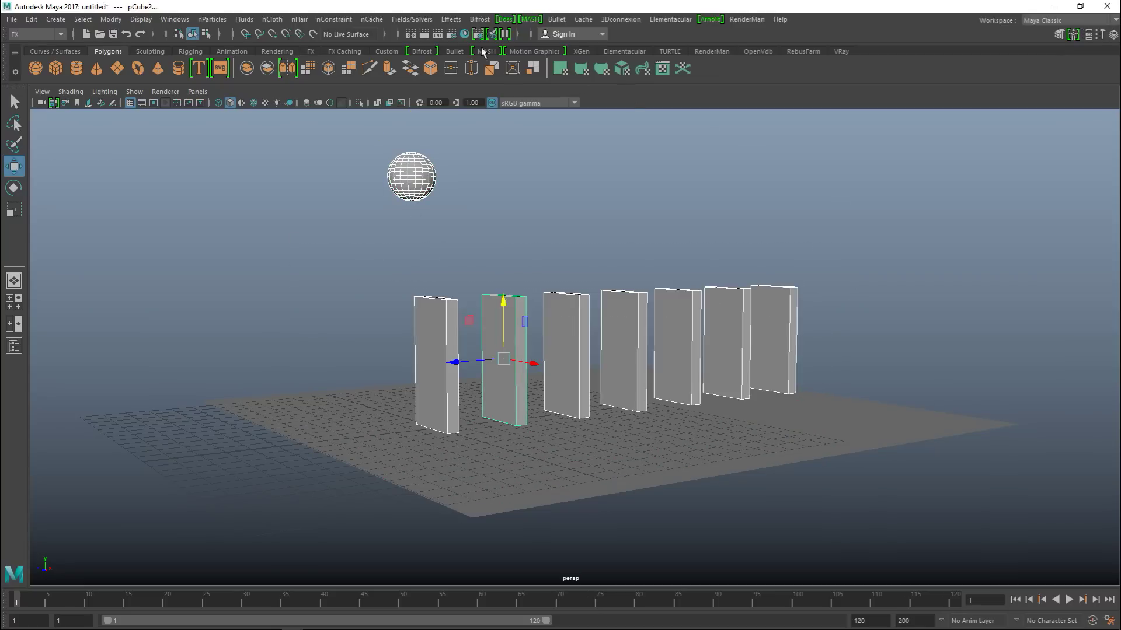
pyautogui.click(412, 20)
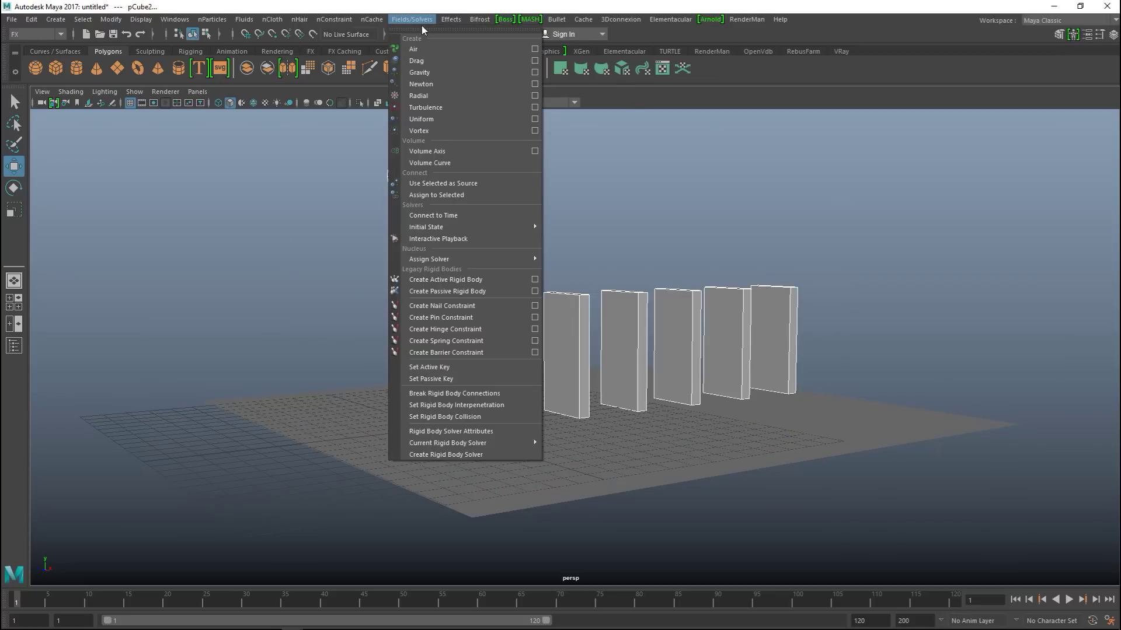
pyautogui.click(439, 73)
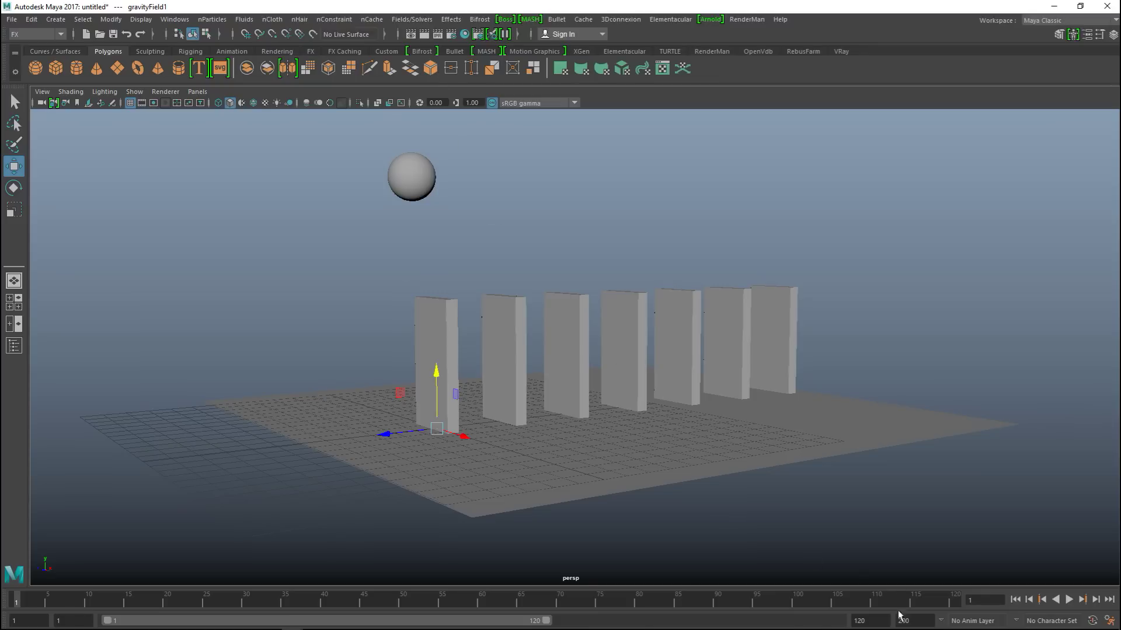
pyautogui.moveTo(919, 620); pyautogui.dragTo(834, 618)
pyautogui.press('Return')
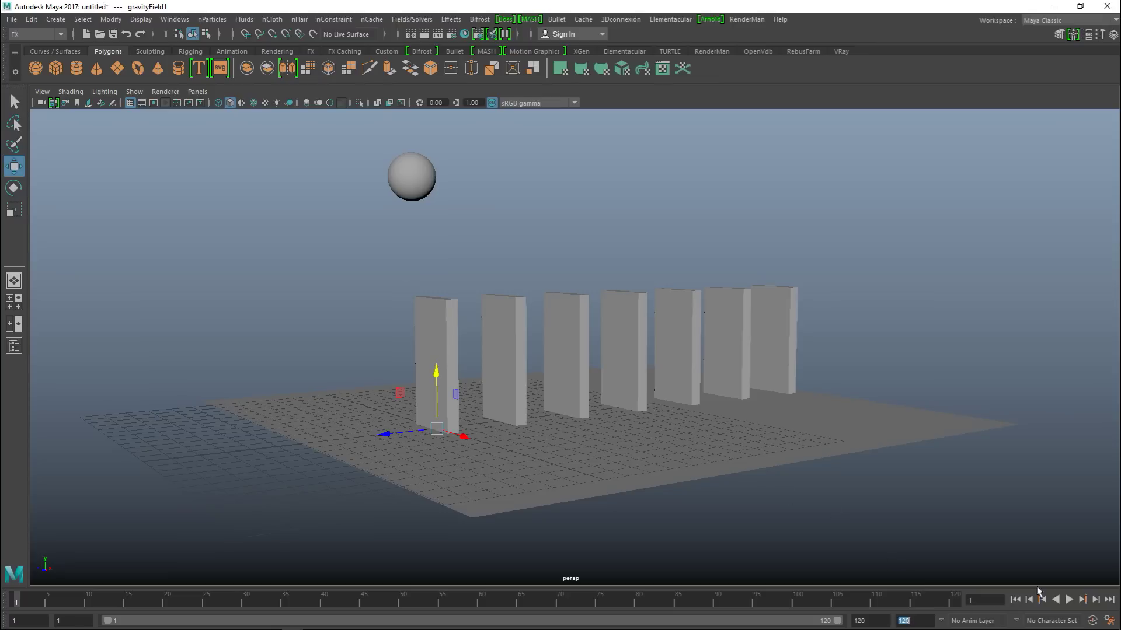
# Step: Play the simulation until the dominoes fall, then scrub back to frame 1 and reframe the view
pyautogui.click(1068, 600)
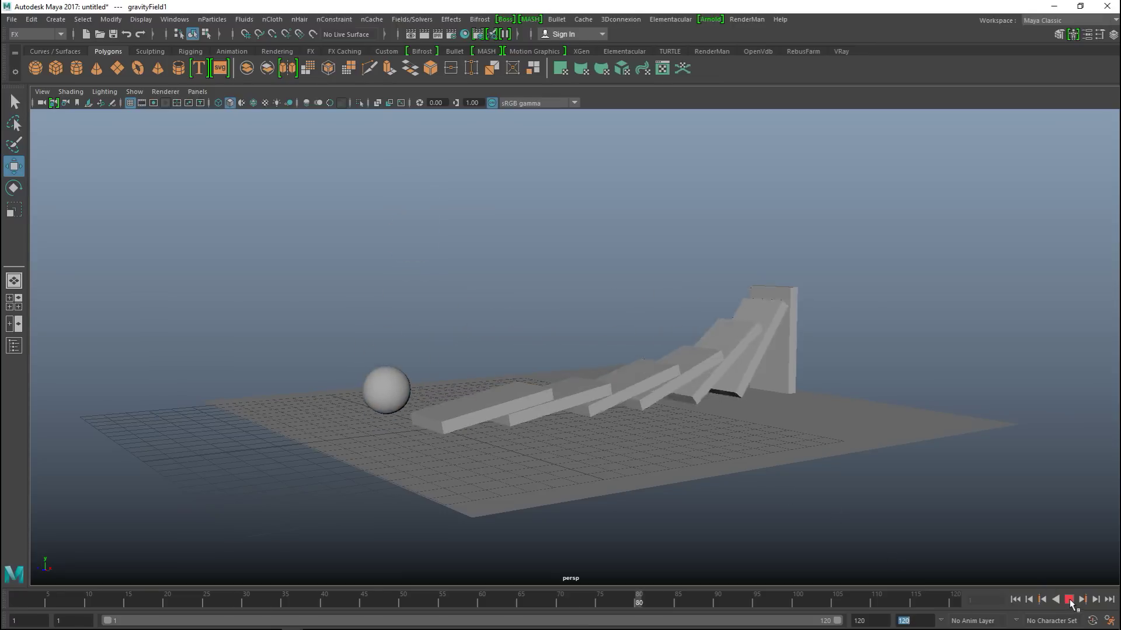
pyautogui.click(1069, 600)
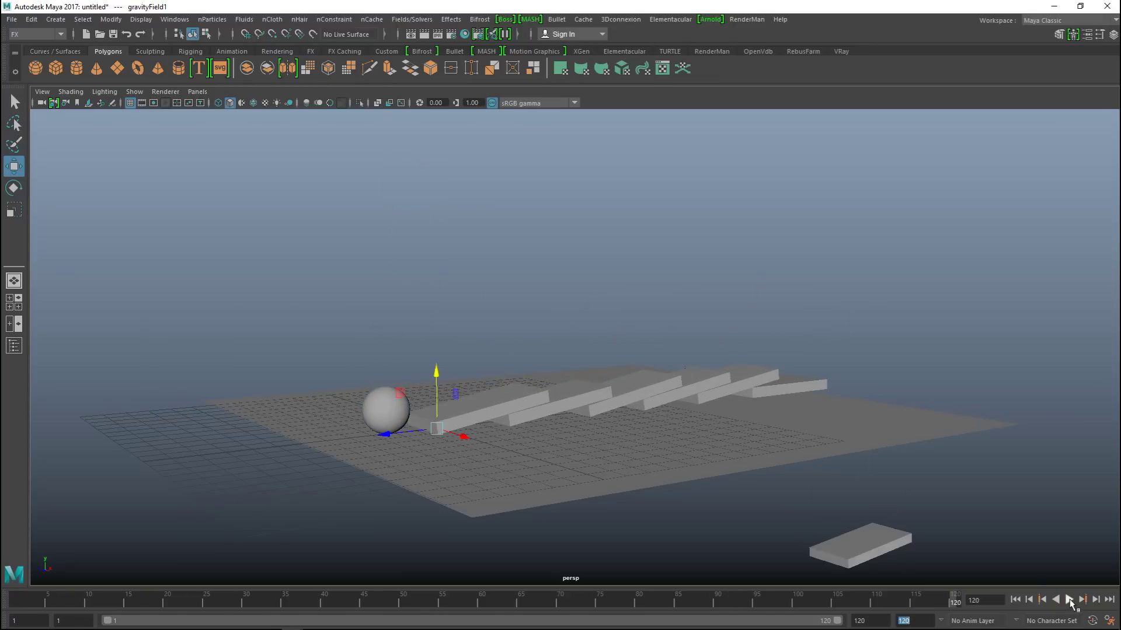
pyautogui.moveTo(651, 601); pyautogui.dragTo(49, 600)
pyautogui.scroll(-2, 686, 409)
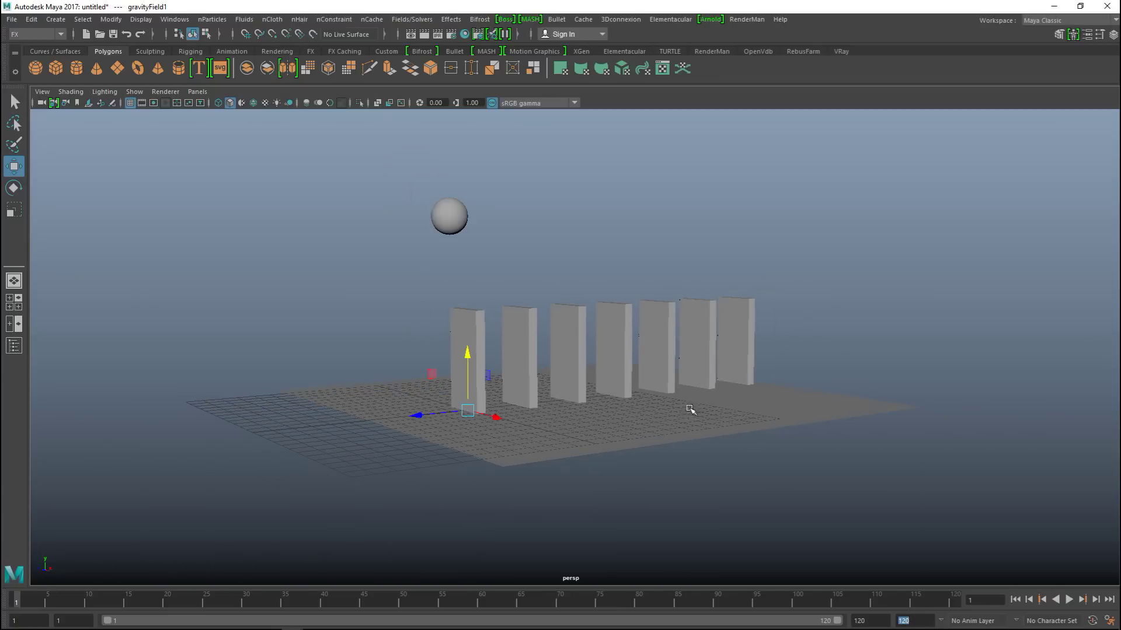
pyautogui.keyDown('alt'); pyautogui.moveTo(755, 420); pyautogui.dragTo(704, 441); pyautogui.keyUp('alt')
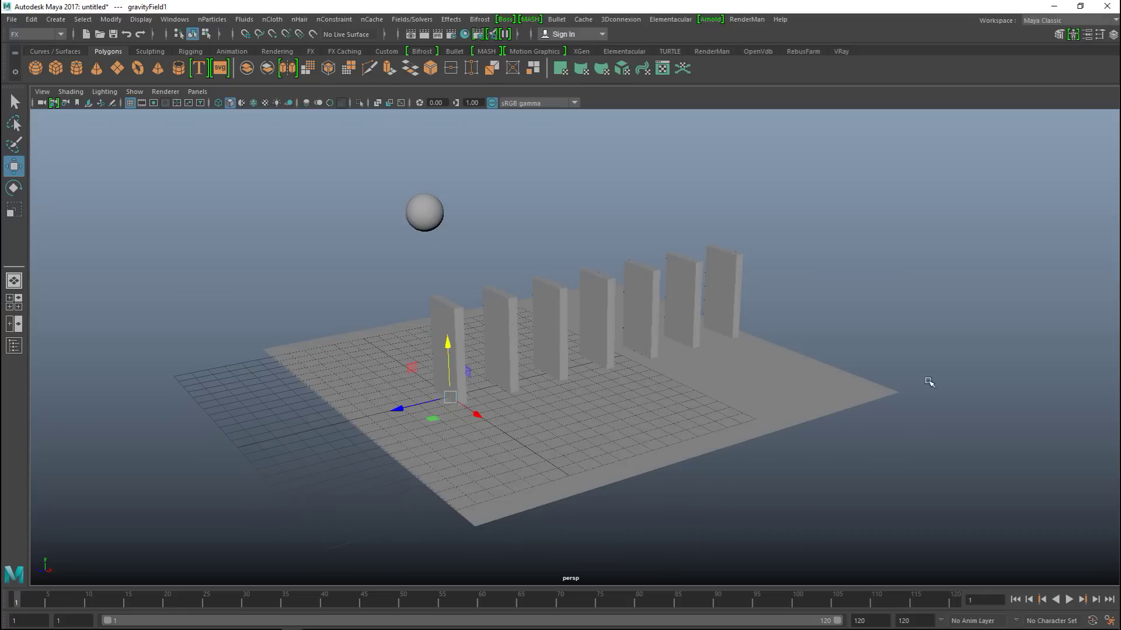
# Step: Open Render Settings and set Render Using to Arnold Renderer
pyautogui.click(453, 35)
pyautogui.click(232, 171)
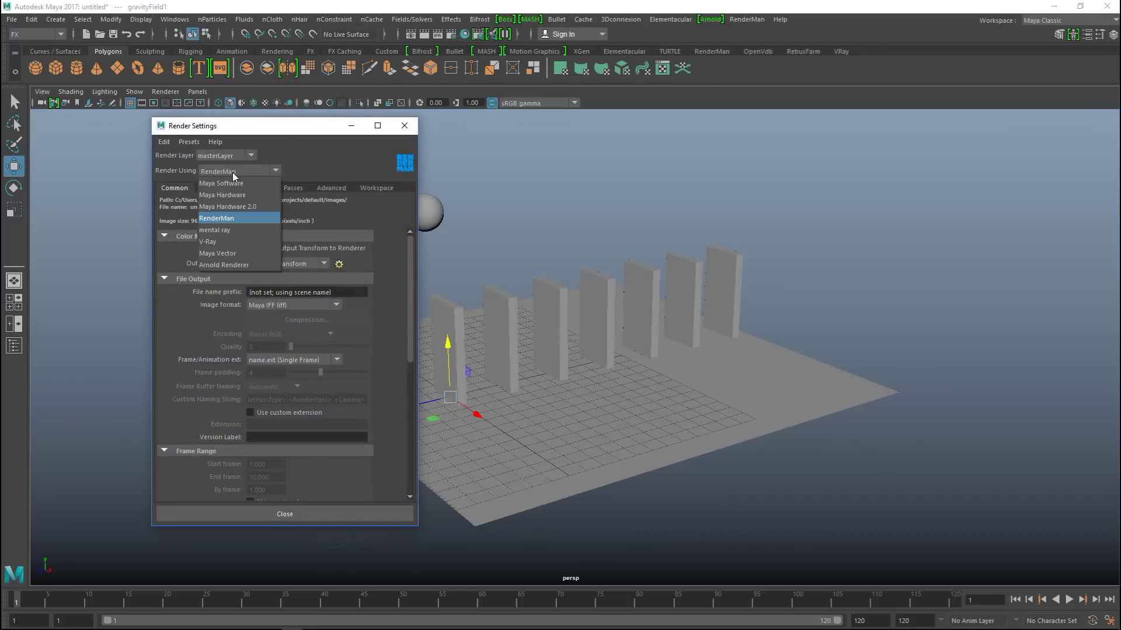
pyautogui.click(253, 265)
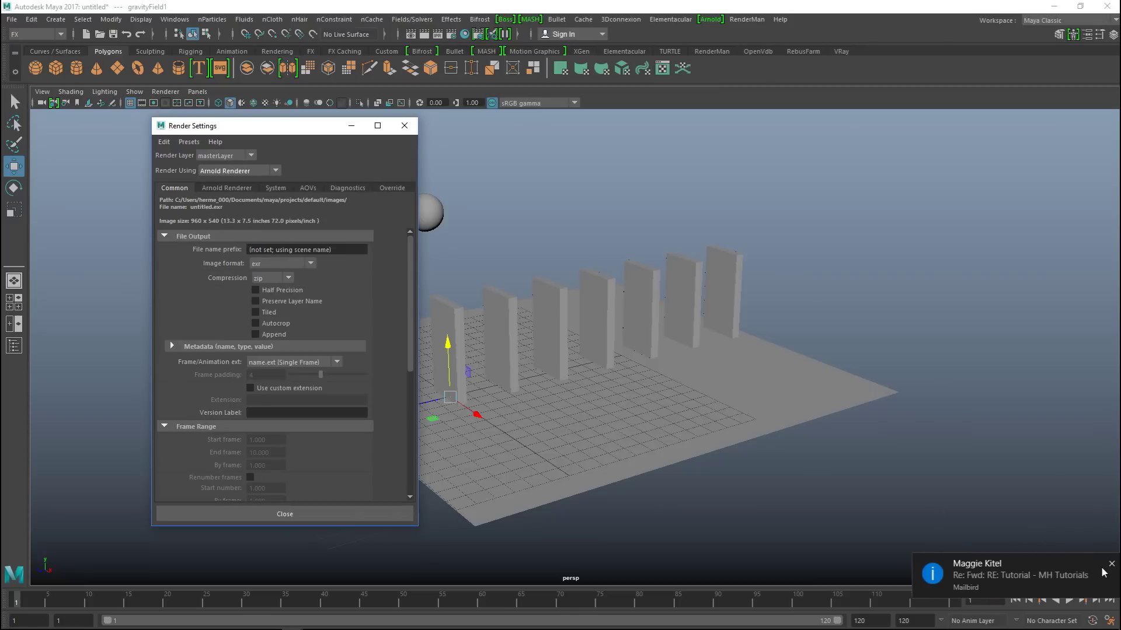
pyautogui.click(1111, 565)
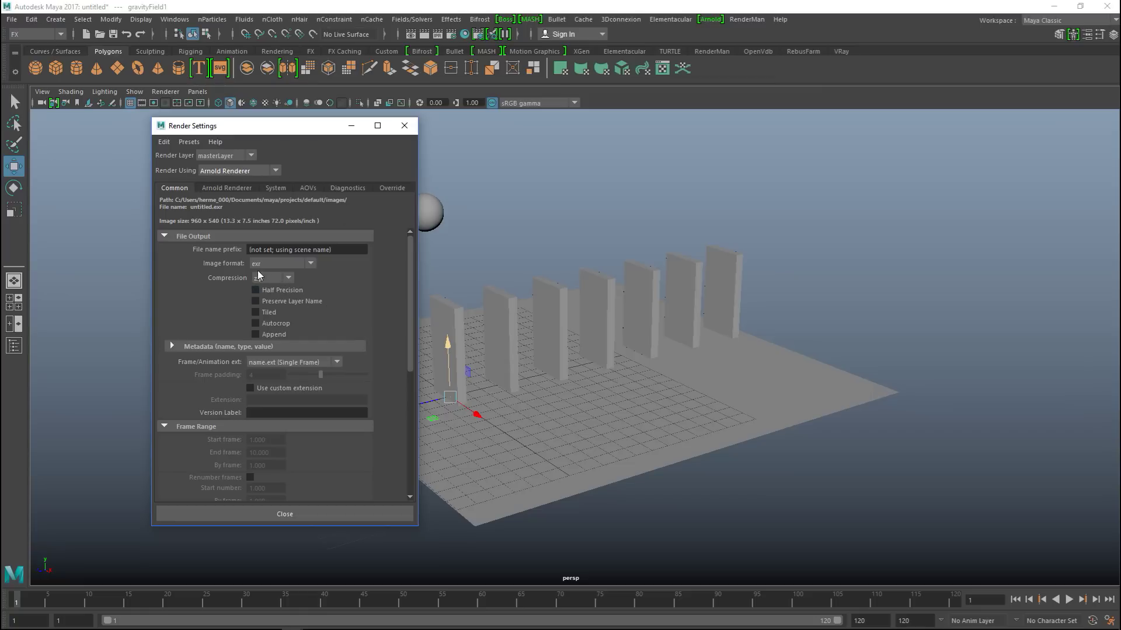
# Step: Set the image format to jpeg and enter the file name prefix 'Testanimationrenderservive'
pyautogui.click(277, 265)
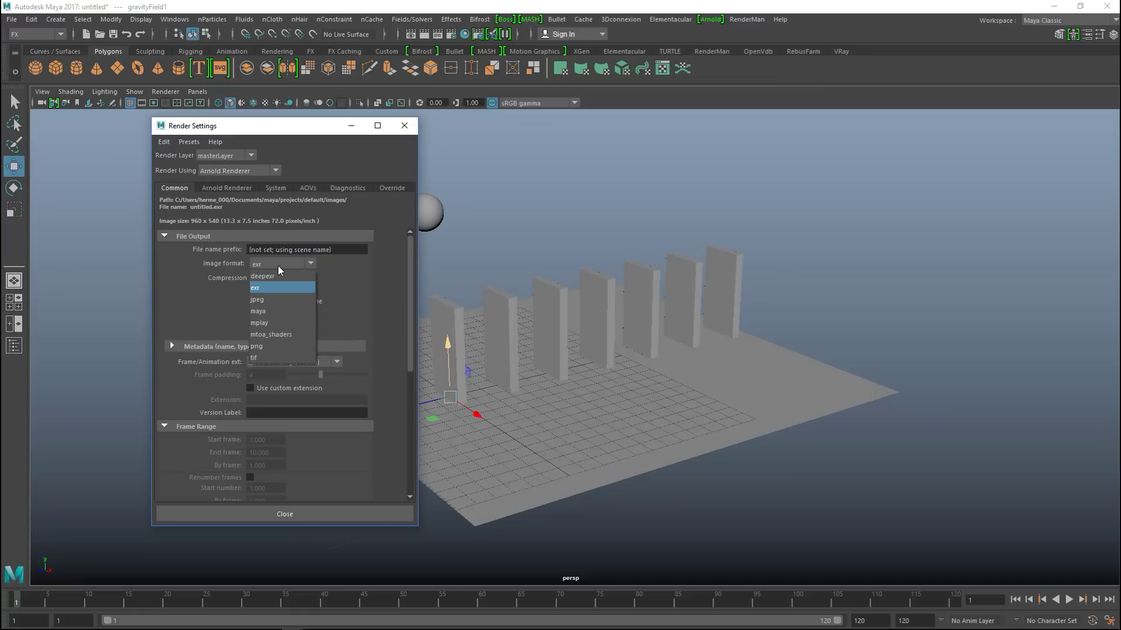
pyautogui.click(276, 300)
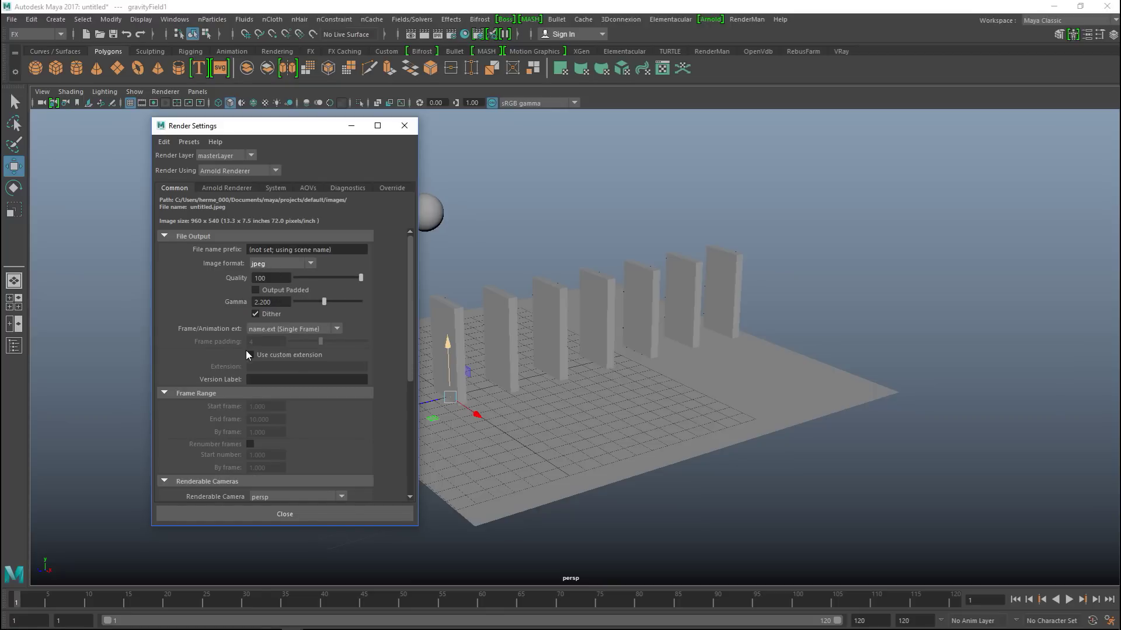
pyautogui.click(344, 250)
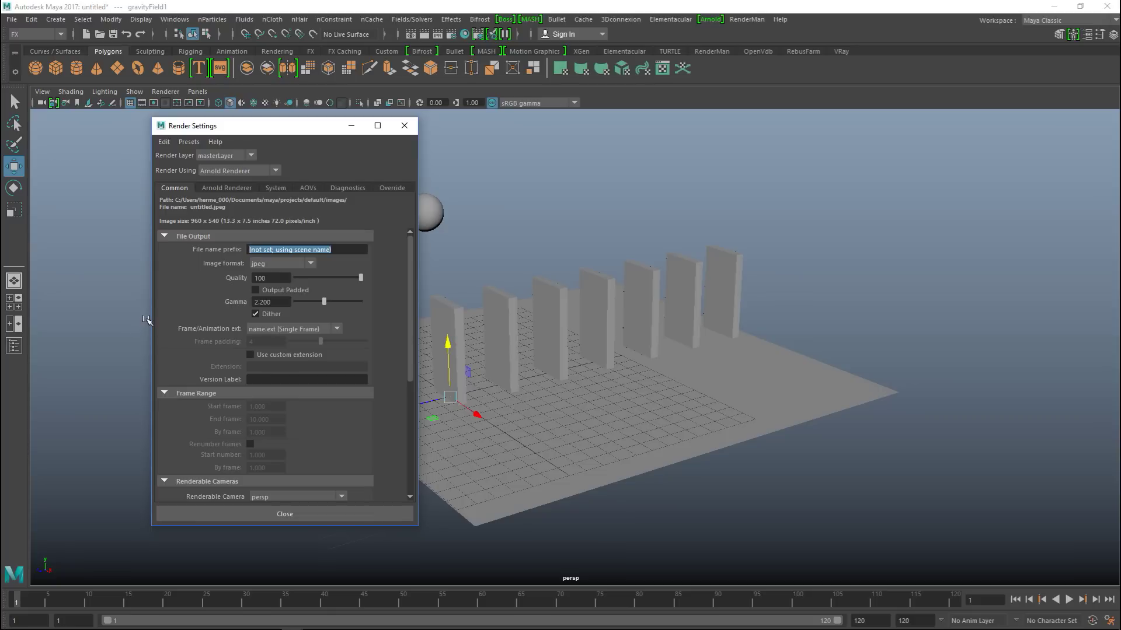
pyautogui.write('Testanimationrenderservive')
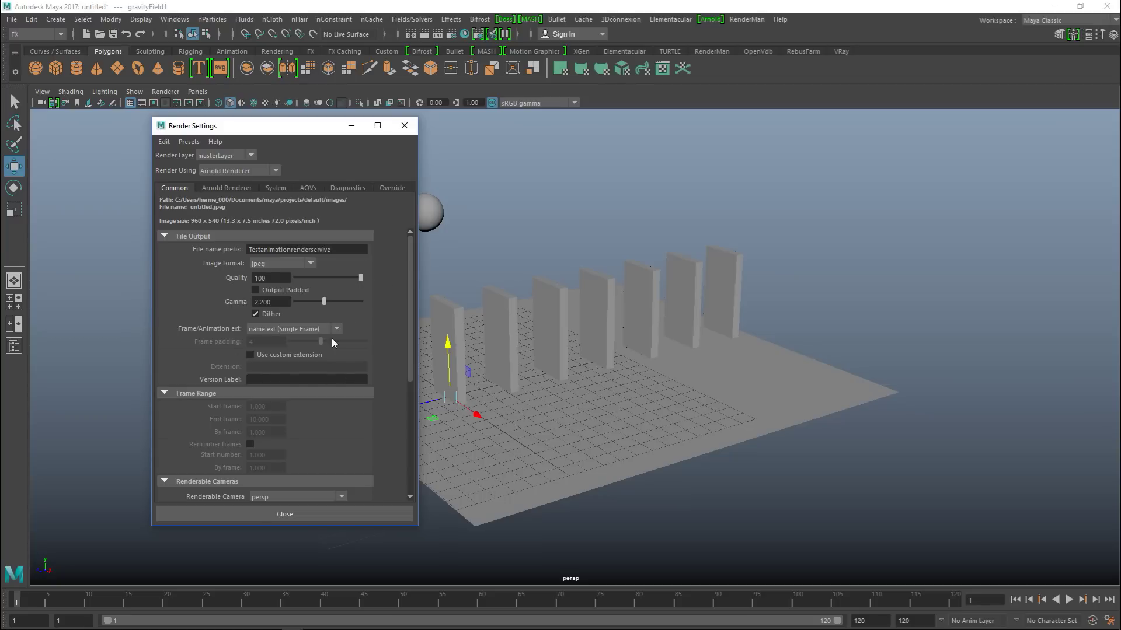
pyautogui.scroll(-4, 344, 388)
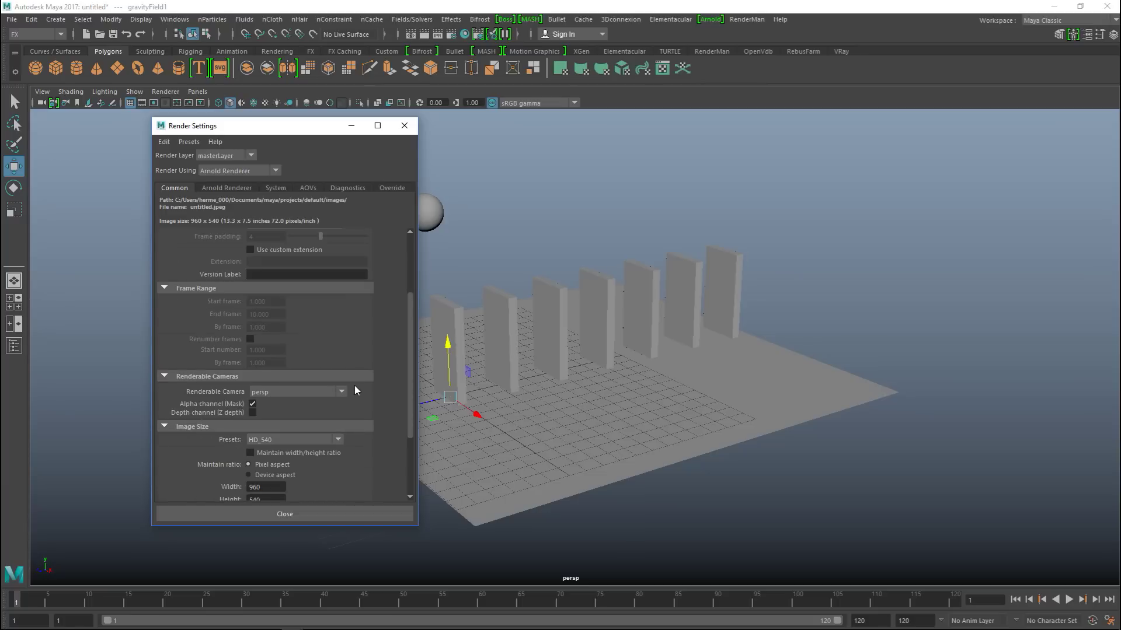
pyautogui.scroll(4, 355, 385)
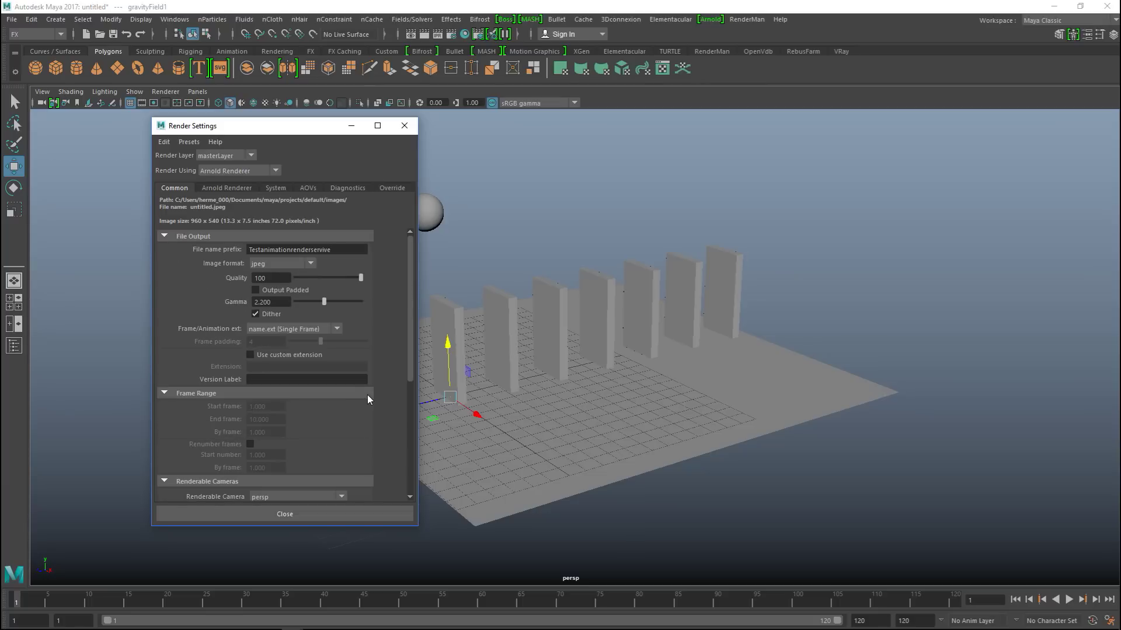
pyautogui.click(309, 329)
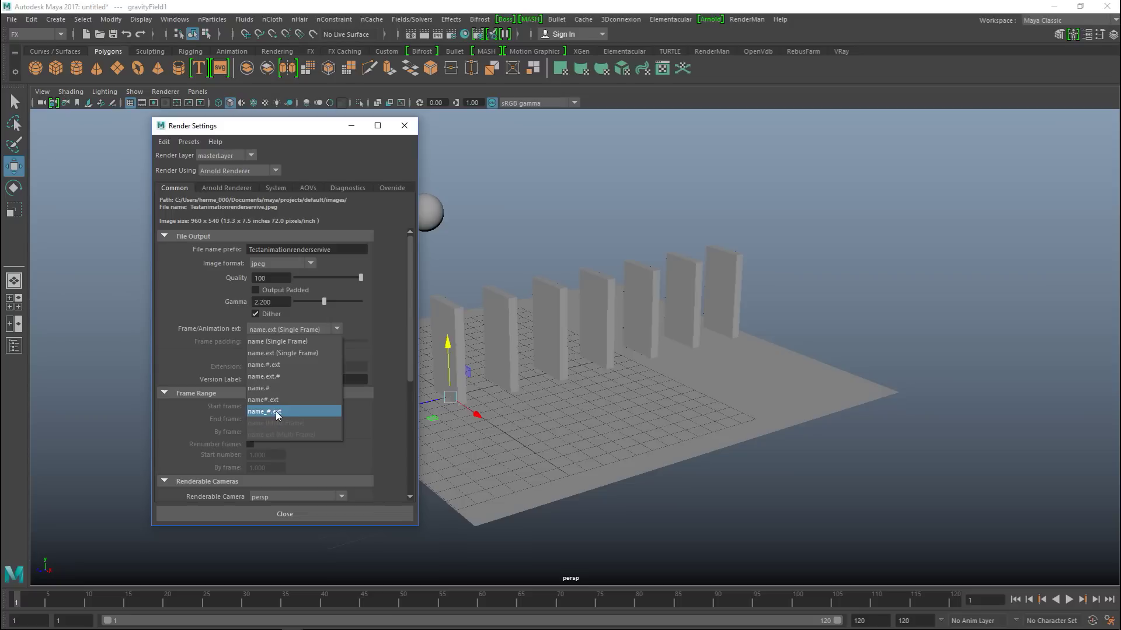
# Step: Change the prefix ending from 'servive' to 'service', then close Render Settings
pyautogui.click(336, 249)
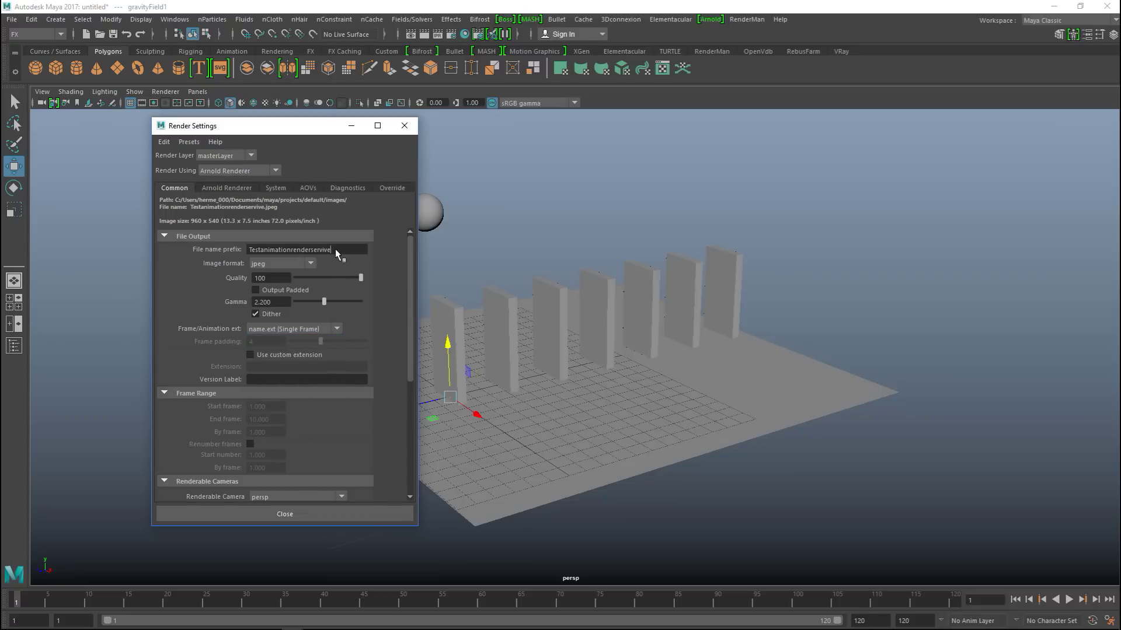
pyautogui.click(441, 245)
pyautogui.doubleClick(344, 249)
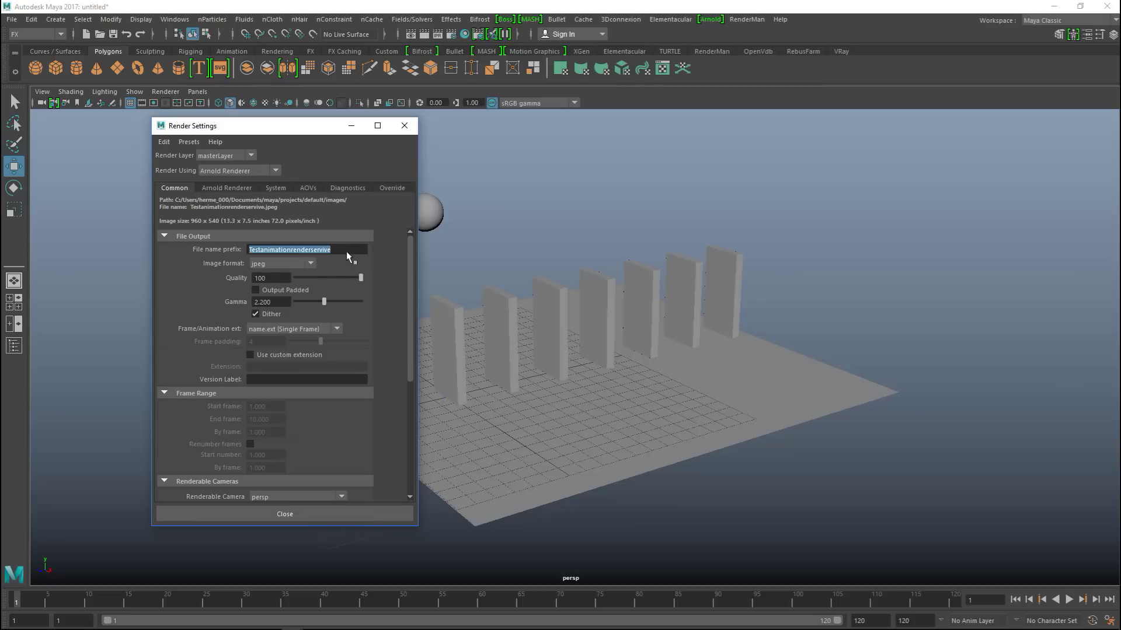
pyautogui.click(345, 251)
pyautogui.press('BackSpace')
pyautogui.press('BackSpace')
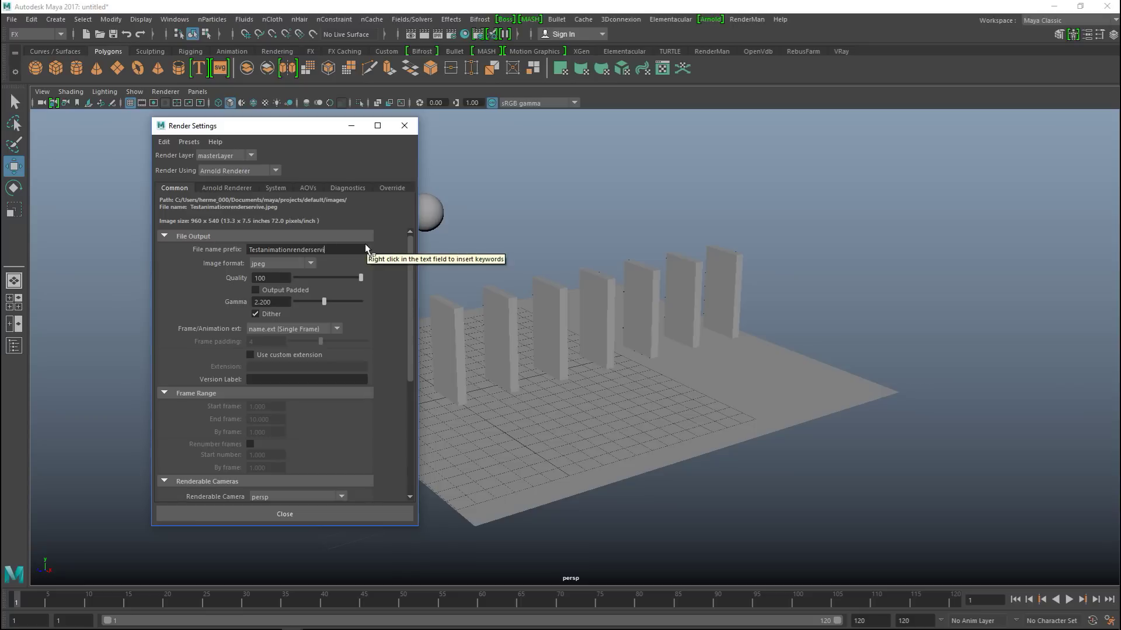
pyautogui.write('ce')
pyautogui.click(275, 512)
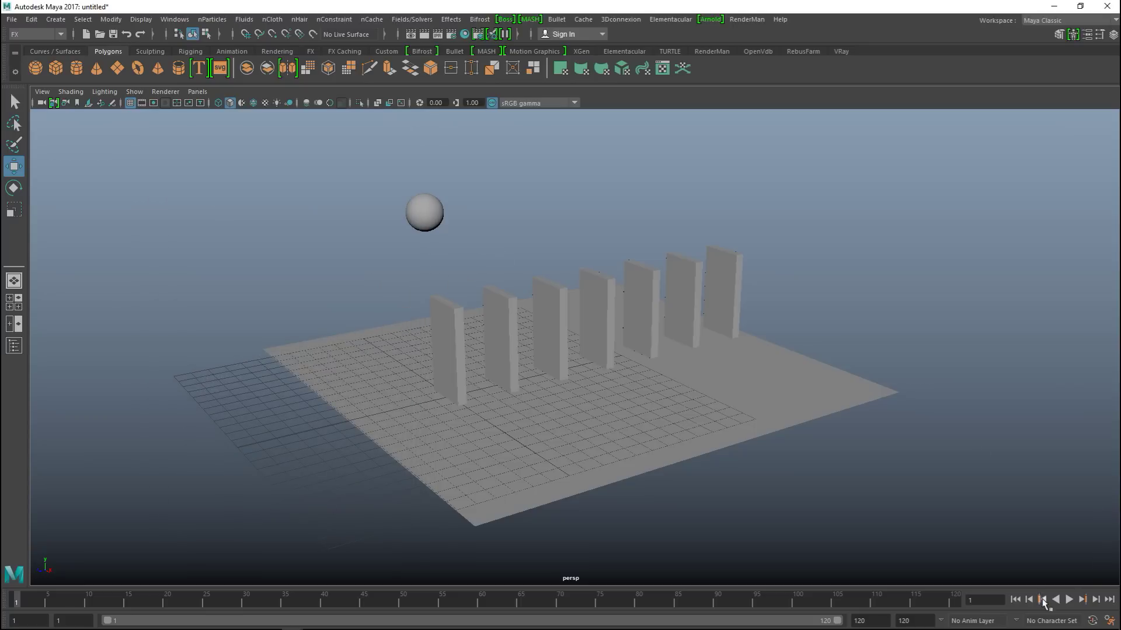
# Step: Play the simulation, stop at frame 106, reorbit, replay, and return to frame 1
pyautogui.click(1069, 599)
pyautogui.click(1070, 600)
pyautogui.keyDown('alt'); pyautogui.moveTo(877, 456); pyautogui.dragTo(847, 440); pyautogui.keyUp('alt')
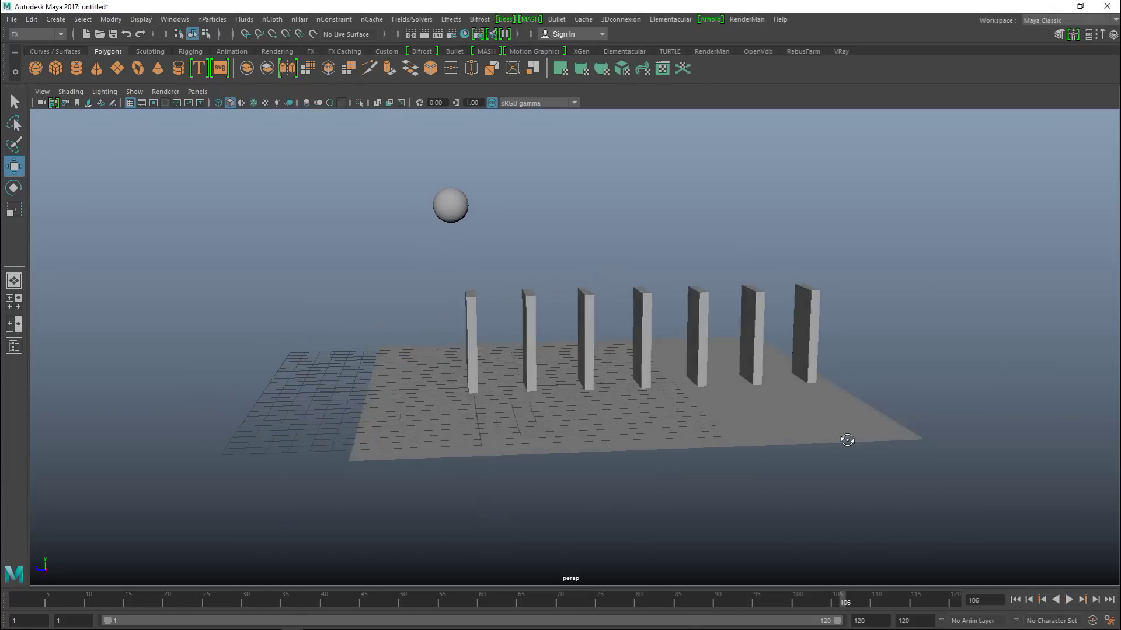
pyautogui.keyDown('alt'); pyautogui.moveTo(383, 195); pyautogui.dragTo(899, 314); pyautogui.keyUp('alt')
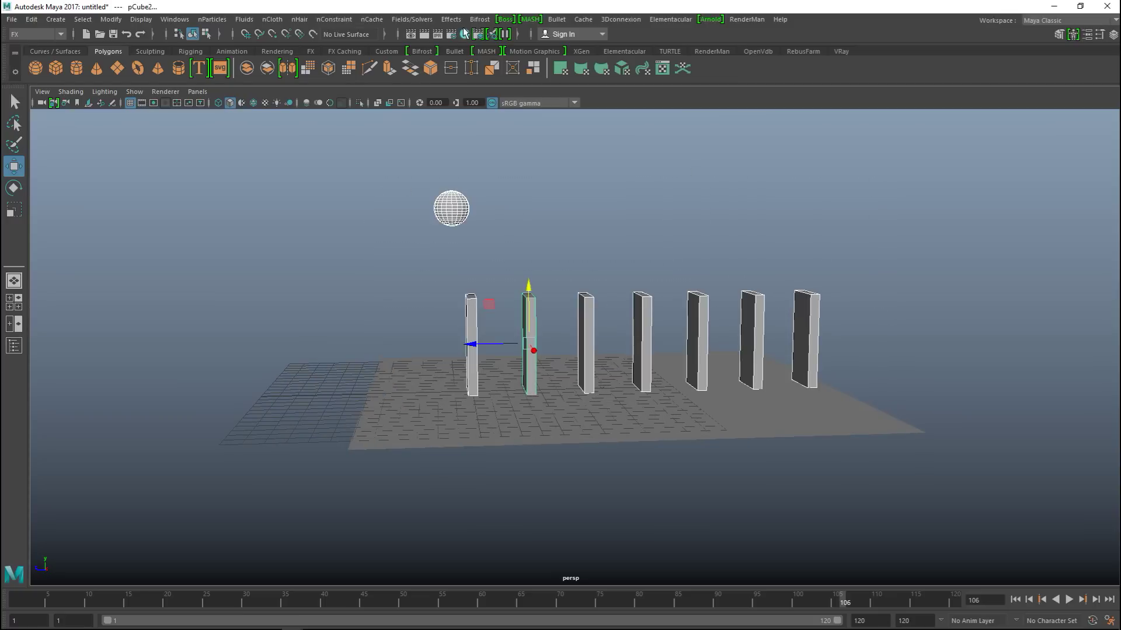
pyautogui.click(412, 20)
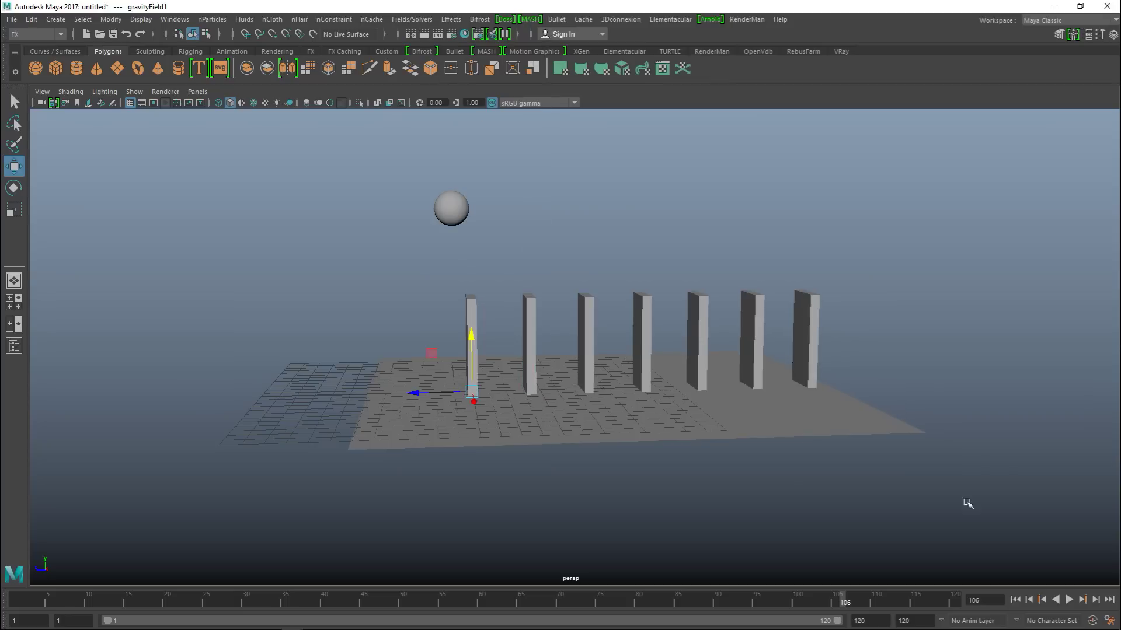
pyautogui.click(1068, 599)
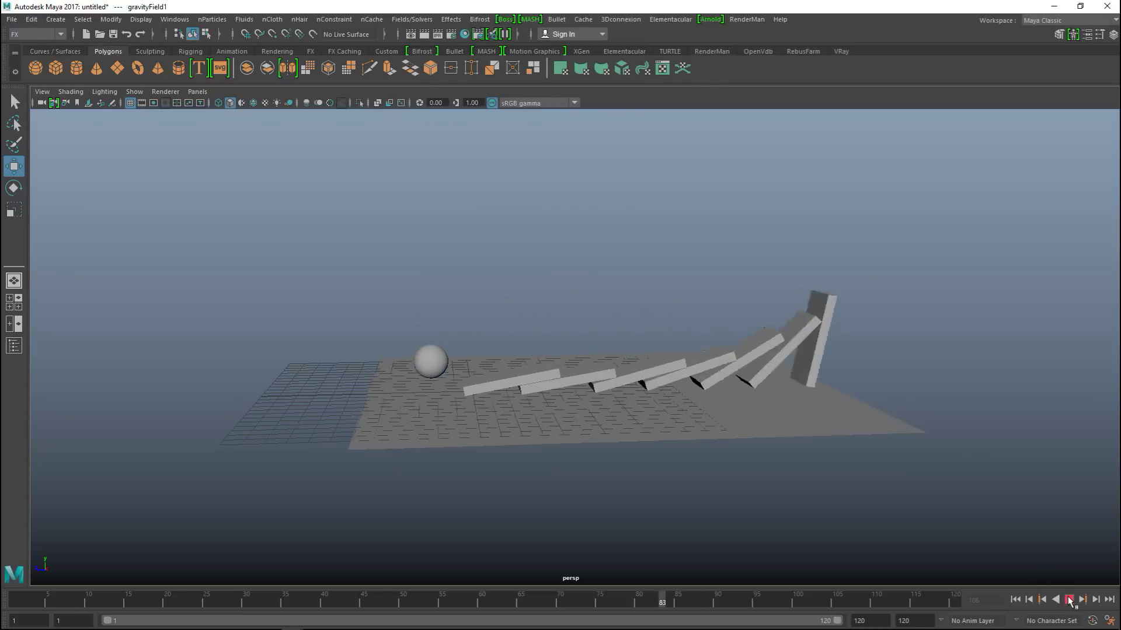
pyautogui.hotkey('alt', 'shift', 'v')
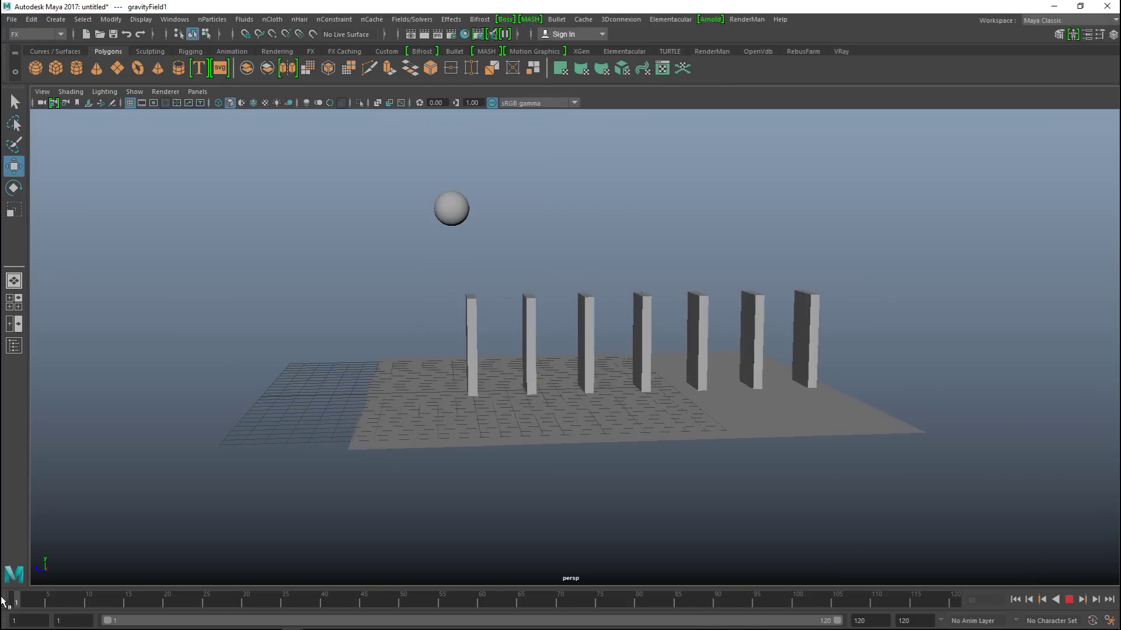
pyautogui.keyDown('alt'); pyautogui.moveTo(225, 518); pyautogui.dragTo(280, 459); pyautogui.keyUp('alt')
pyautogui.keyDown('alt'); pyautogui.moveTo(512, 474); pyautogui.dragTo(620, 515); pyautogui.keyUp('alt')
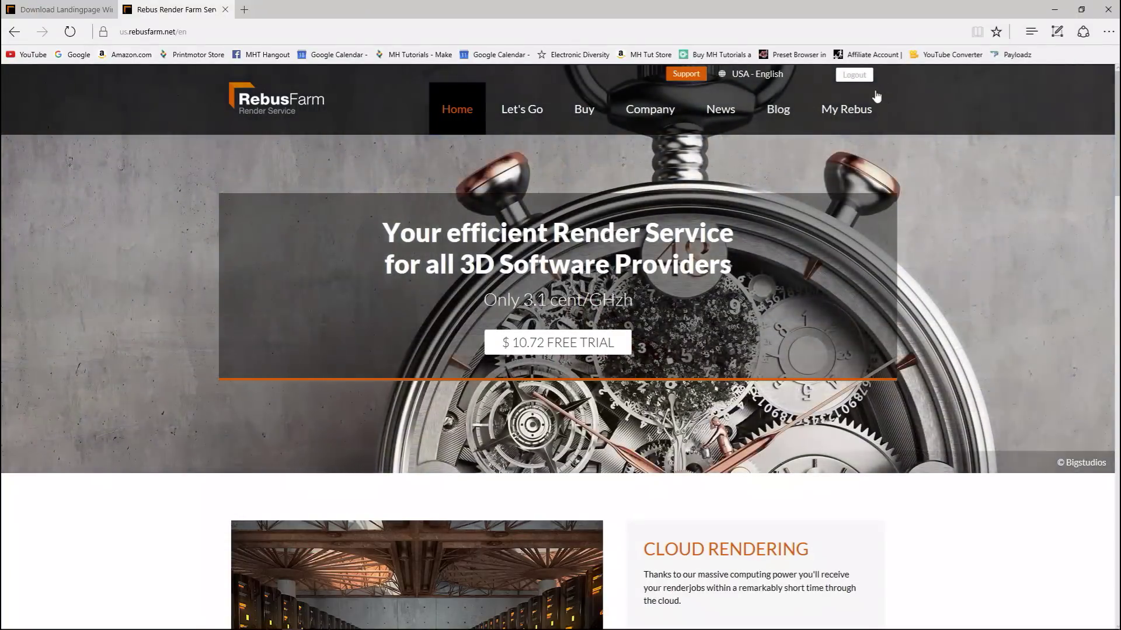
# Step: Log out, browse the Registration page, then log back in with the account credentials
pyautogui.click(854, 76)
pyautogui.click(578, 124)
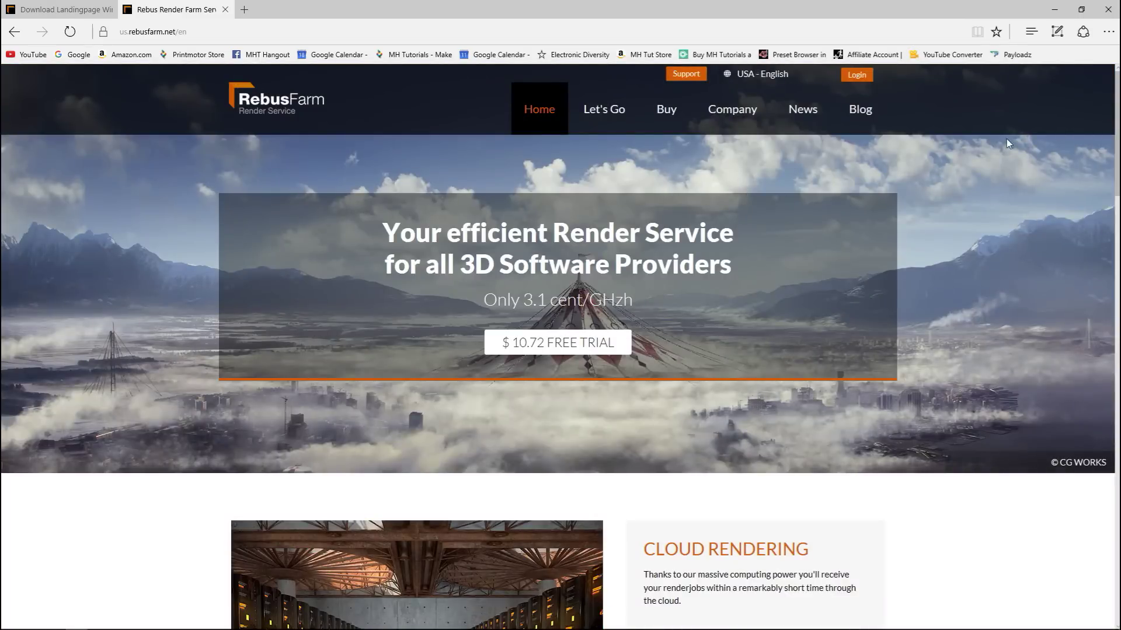
pyautogui.click(857, 75)
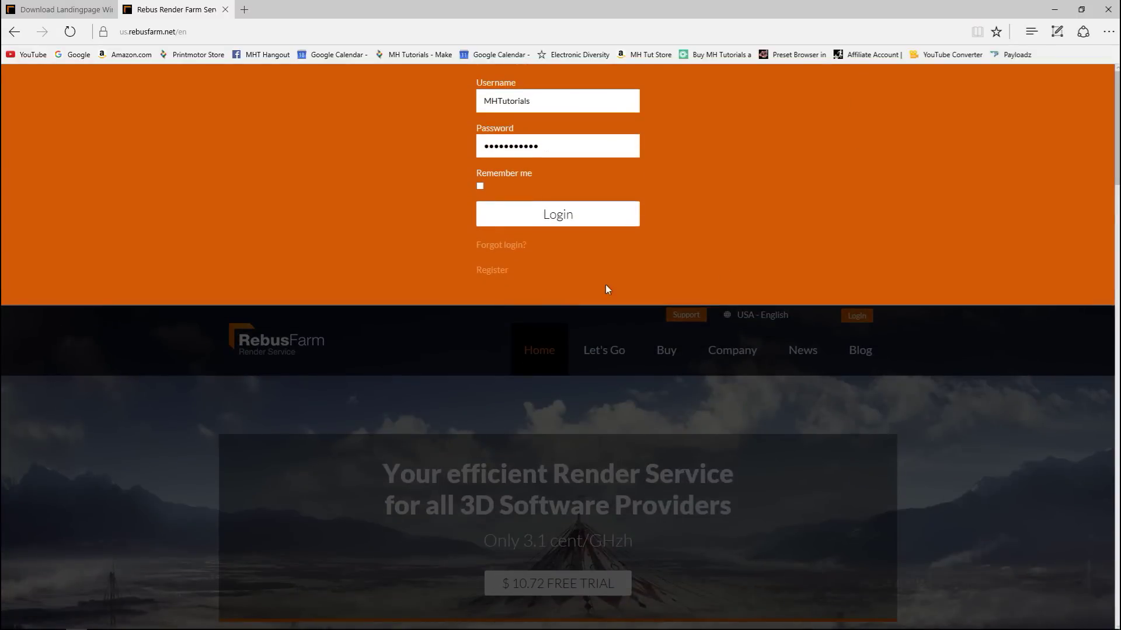
pyautogui.click(489, 276)
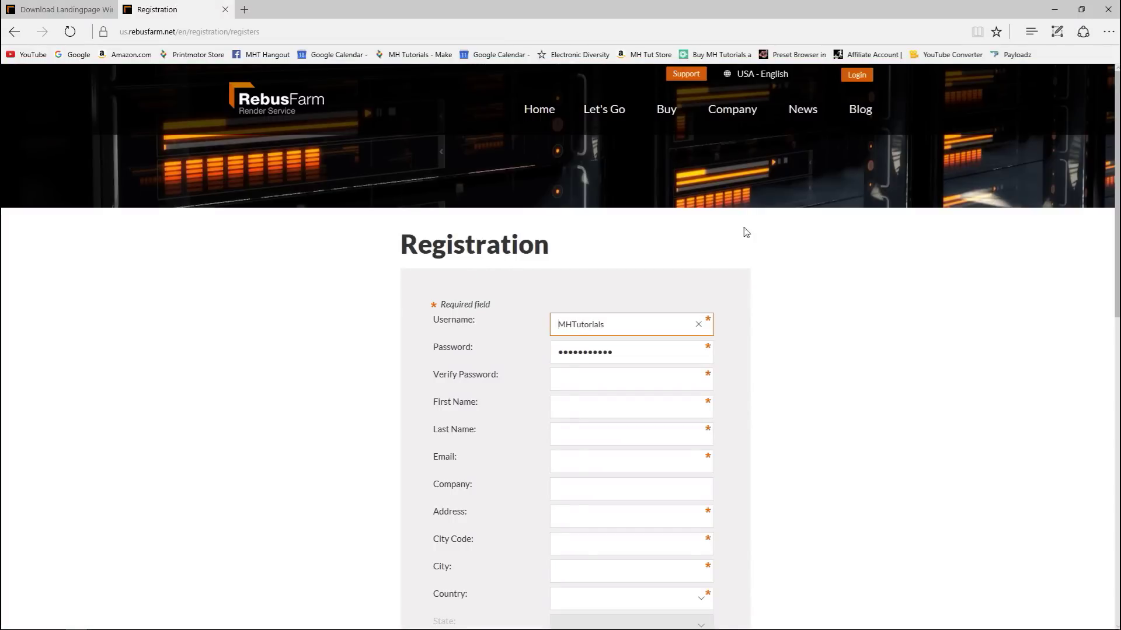
pyautogui.scroll(-5, 780, 400)
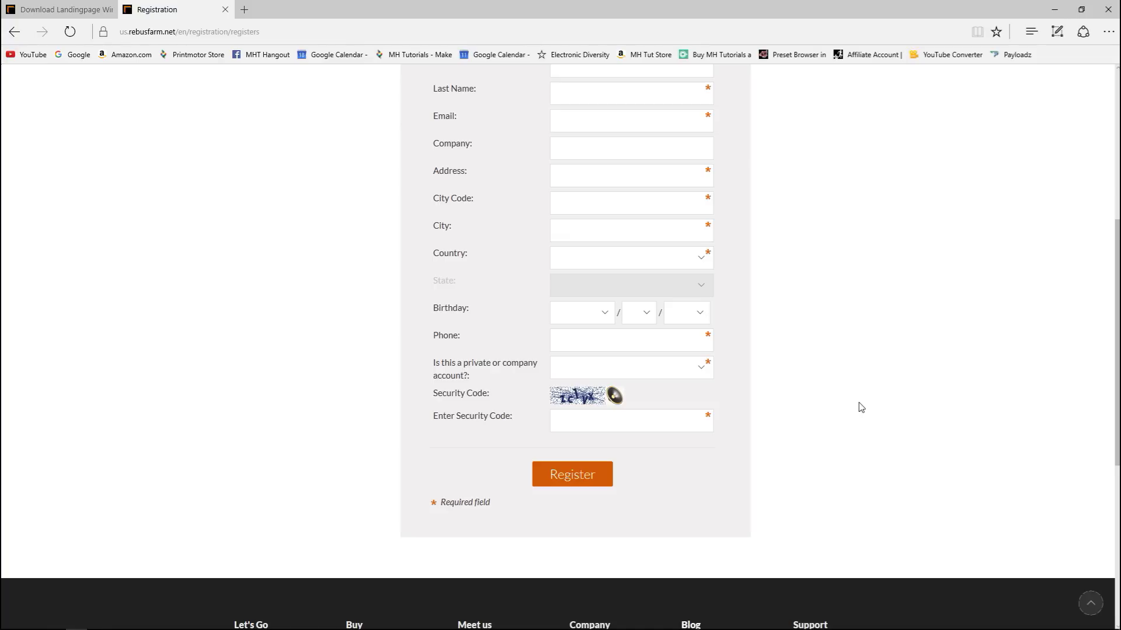
pyautogui.scroll(6, 882, 409)
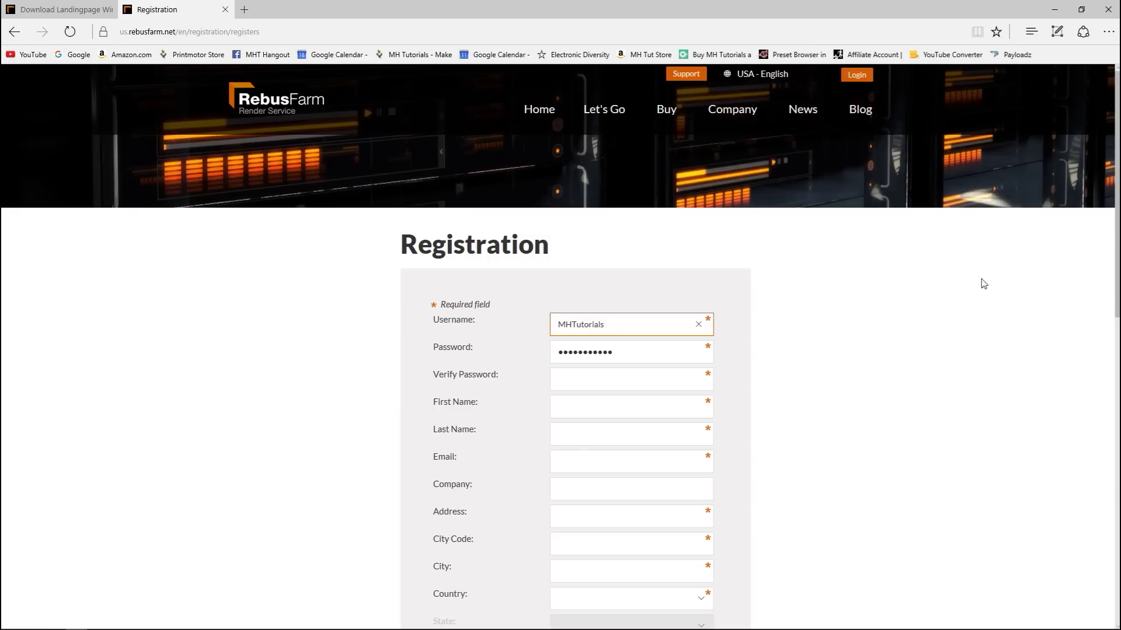
pyautogui.click(857, 74)
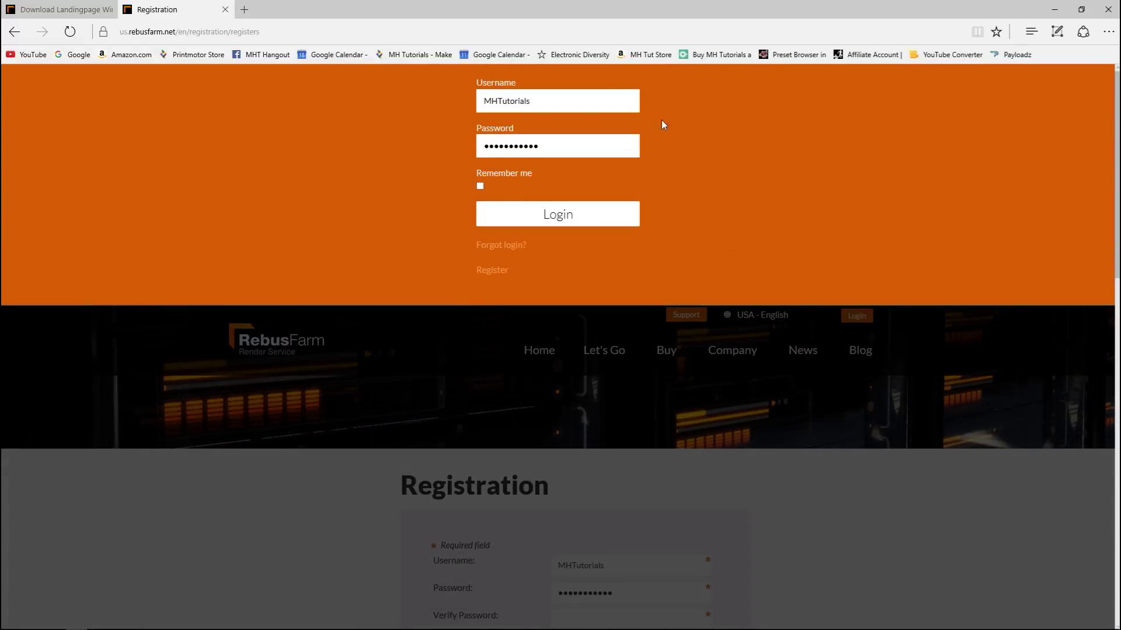
pyautogui.click(559, 216)
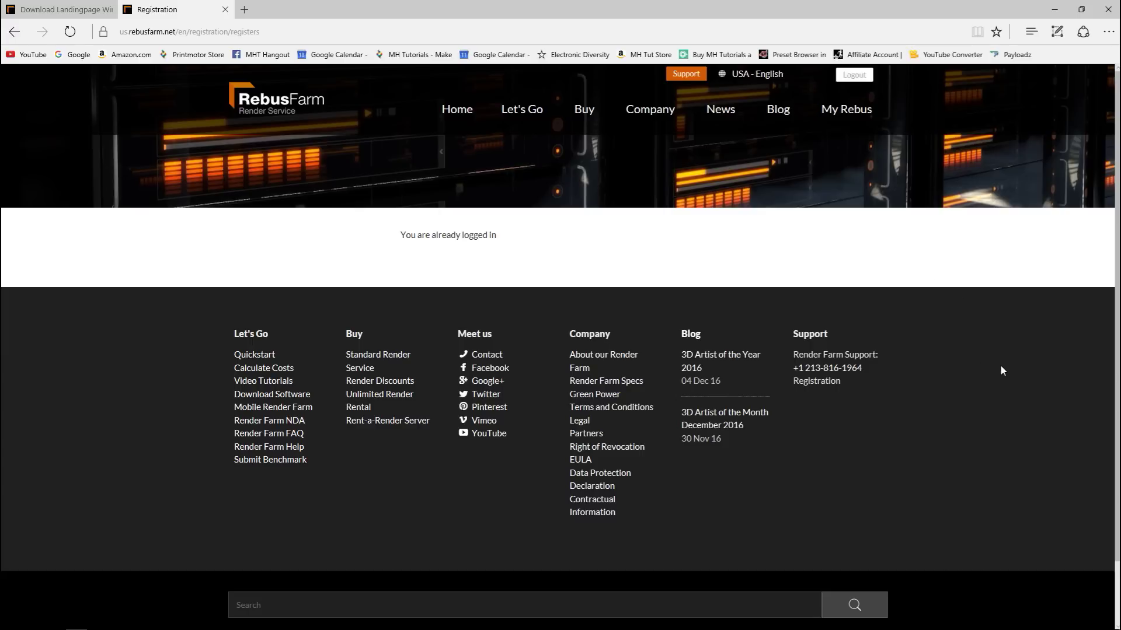
# Step: Go to Let's Go > Download Software and download RebusFarm 2.0 for Windows
pyautogui.moveTo(522, 111)
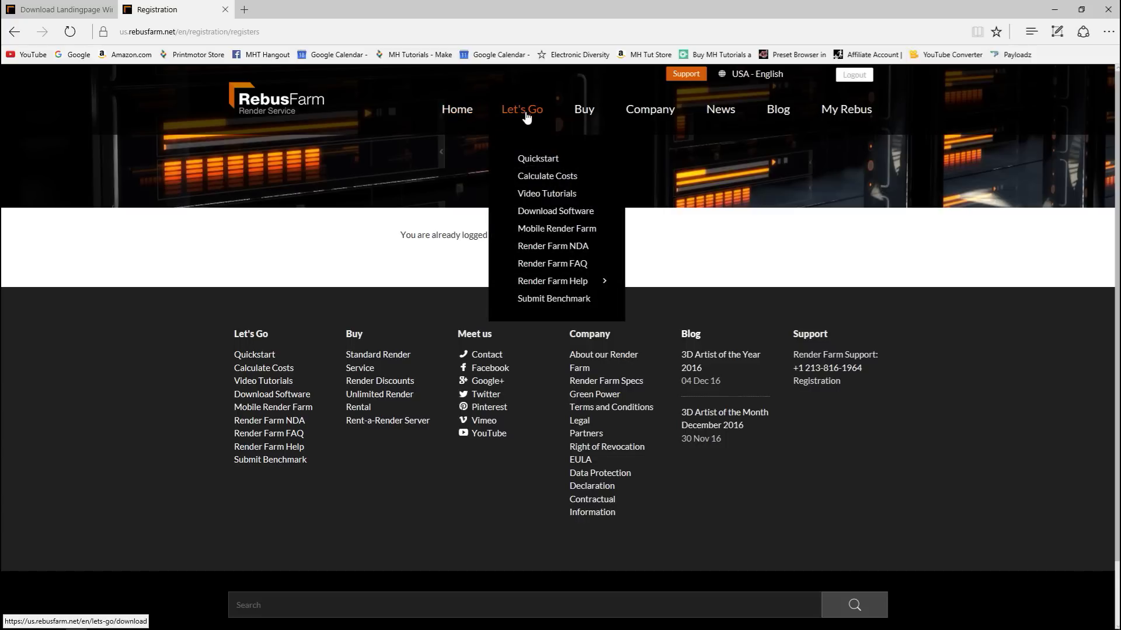
pyautogui.click(579, 215)
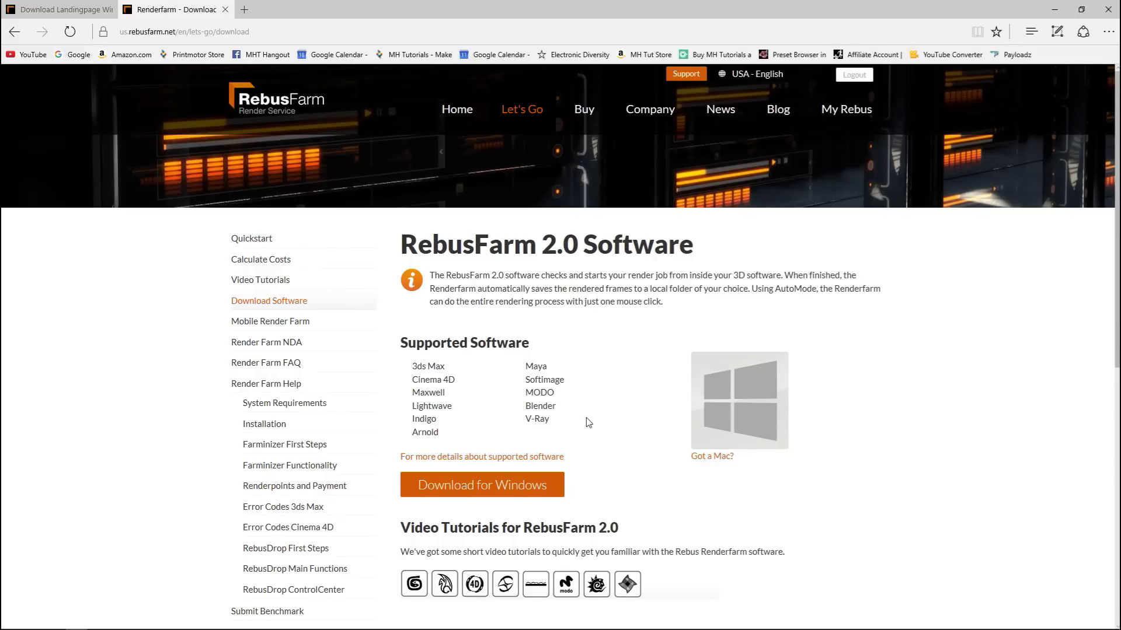
pyautogui.click(522, 492)
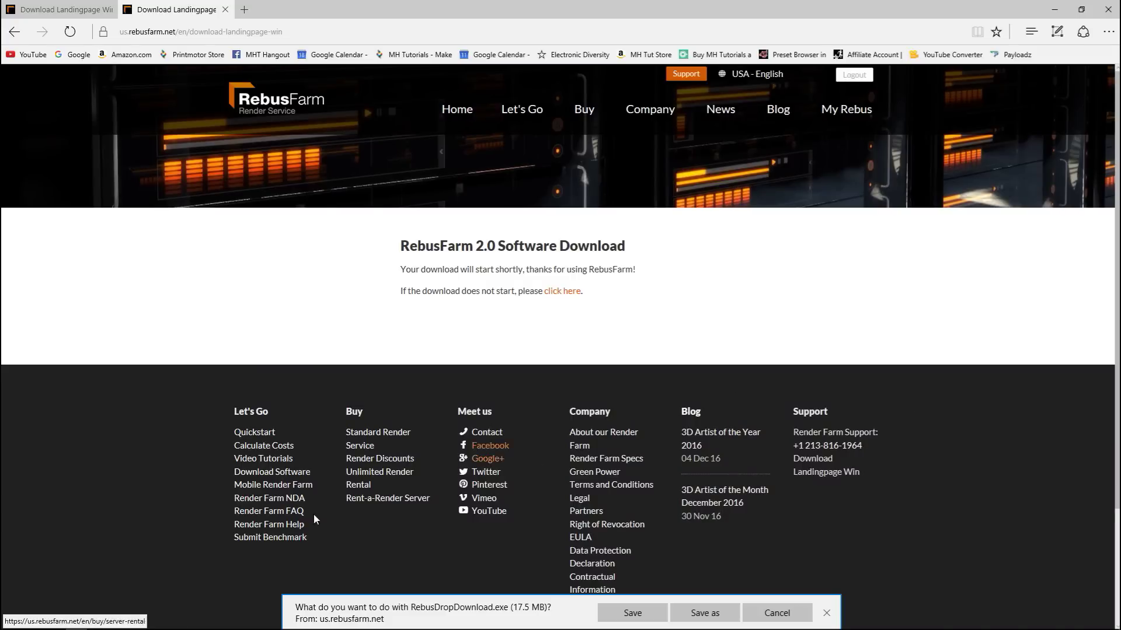
# Step: Save and run RebusDropDownload (6).exe, agreeing to uninstall the old RebusDrop
pyautogui.click(633, 613)
pyautogui.click(629, 615)
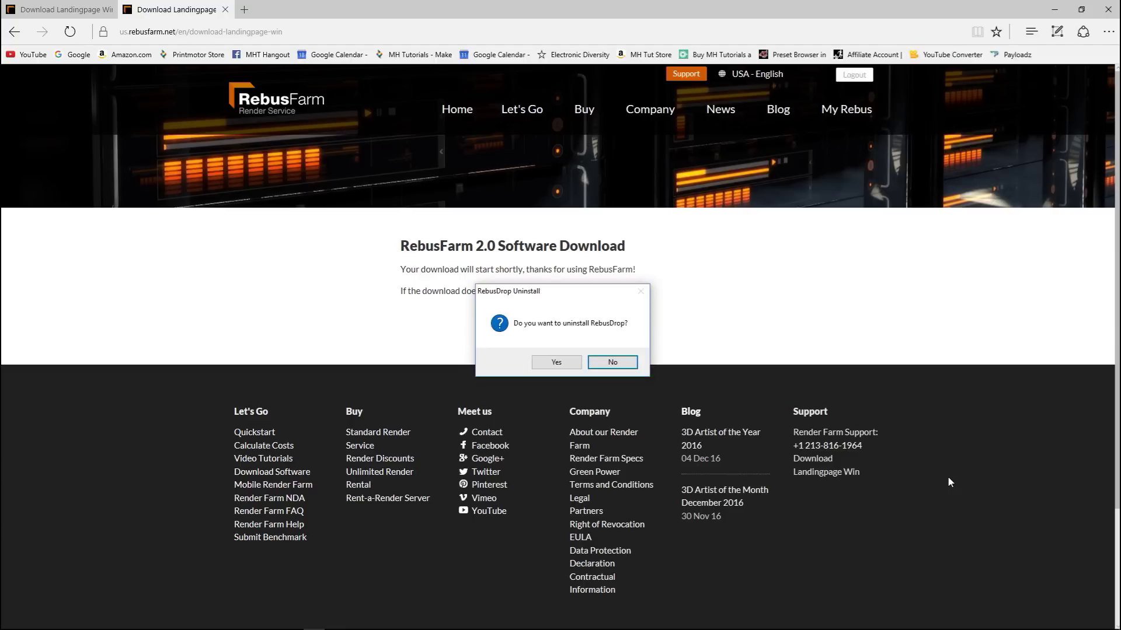
pyautogui.click(558, 363)
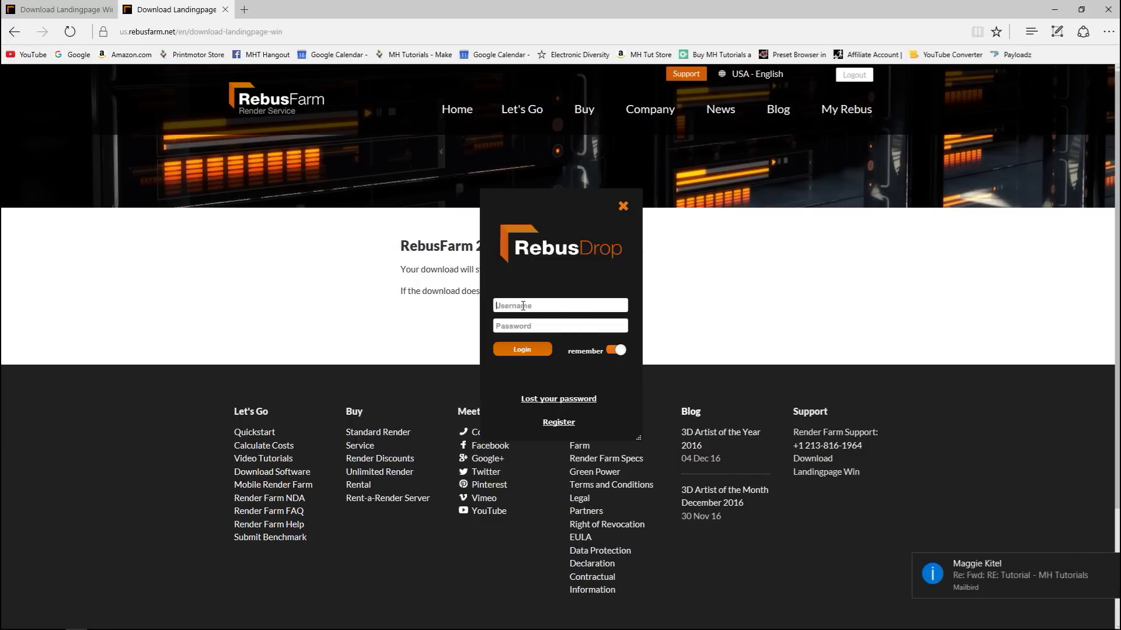
# Step: Log in to RebusDrop with the account username and password to finish installing 1.0.67
pyautogui.click(533, 306)
pyautogui.write('MHTutorials')
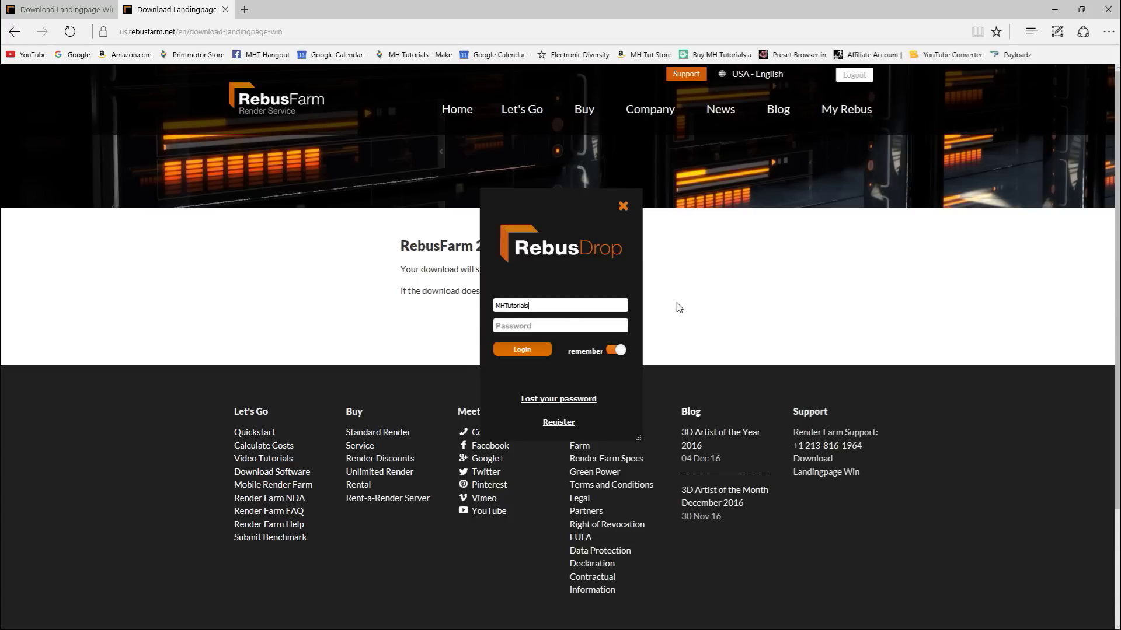
pyautogui.click(510, 325)
pyautogui.click(512, 349)
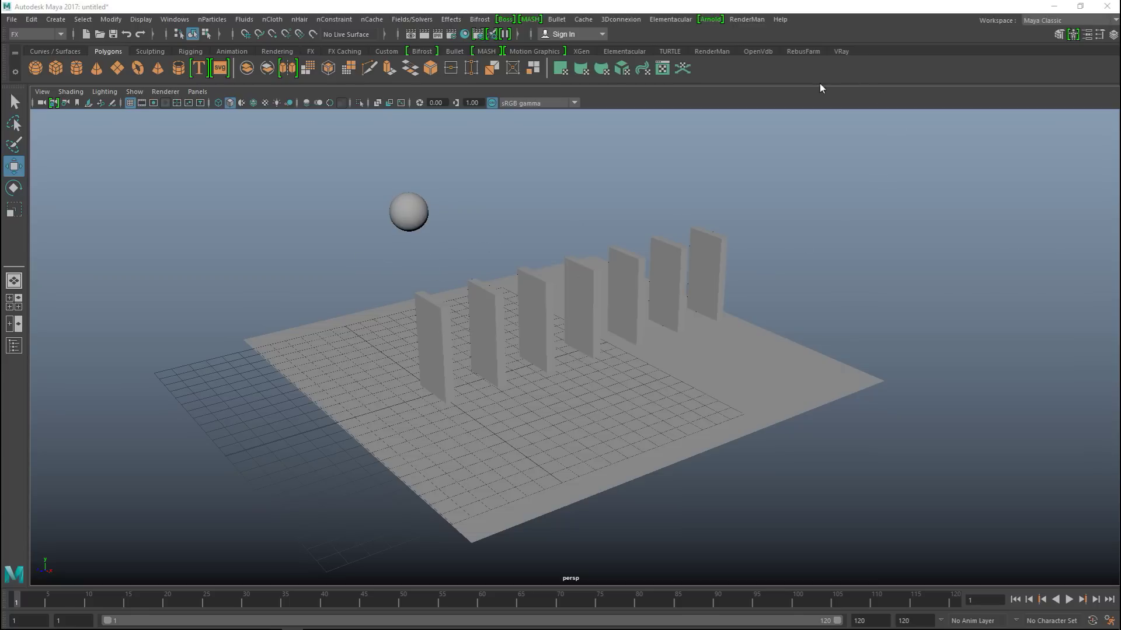
# Step: Show the RebusFarm shelf, check the Renderpoints balance in the tray, and launch Rebus Farminizer
pyautogui.click(797, 51)
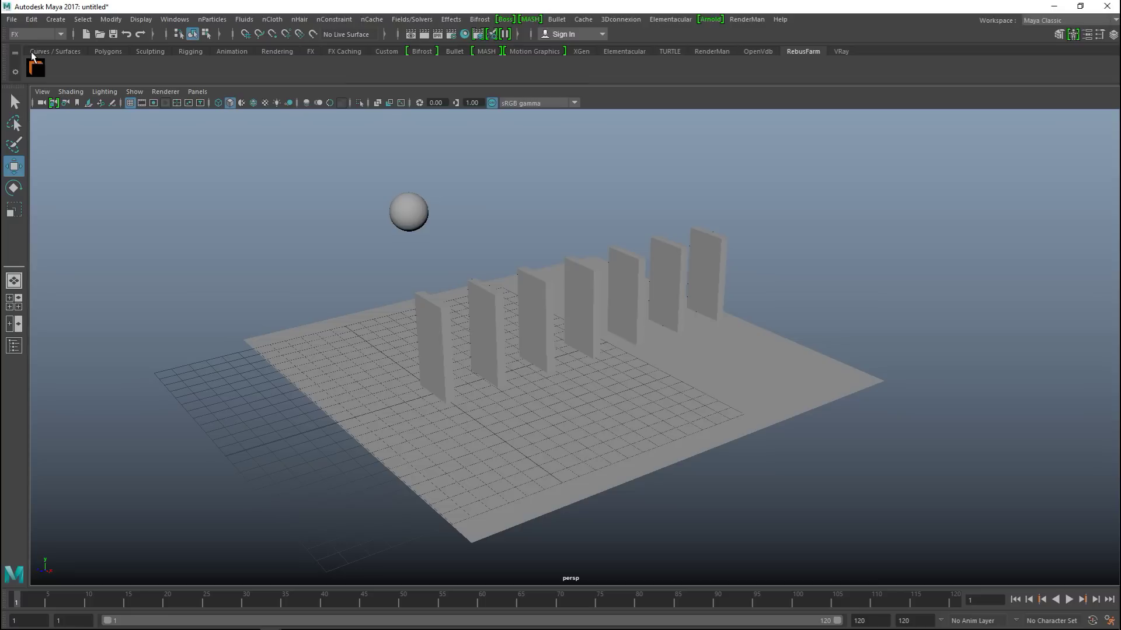
pyautogui.moveTo(844, 629)
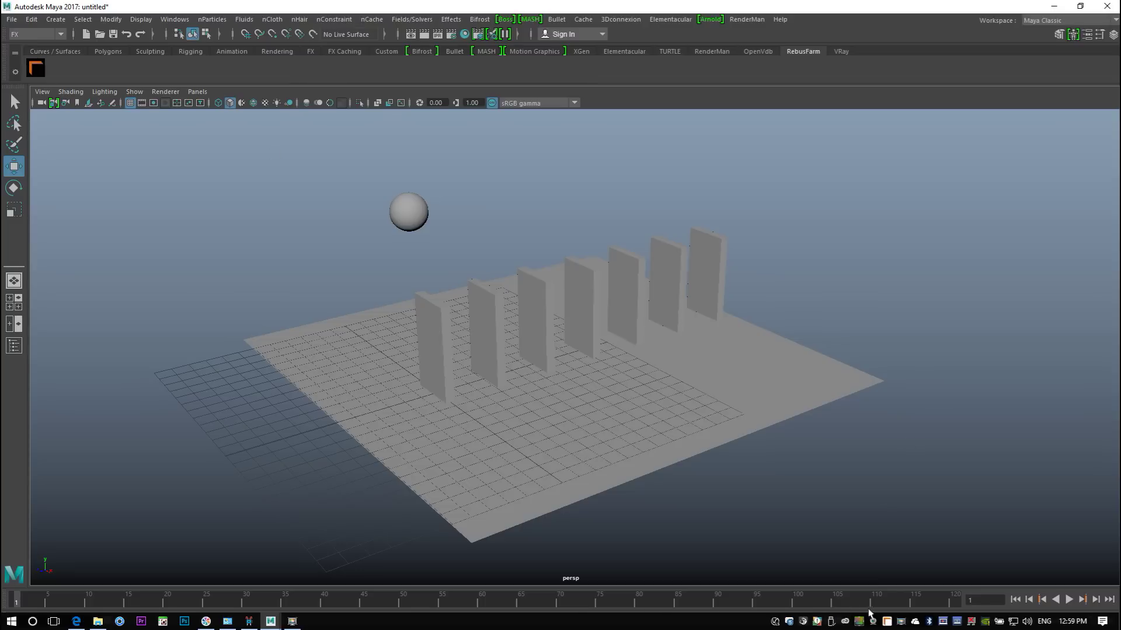
pyautogui.moveTo(886, 623)
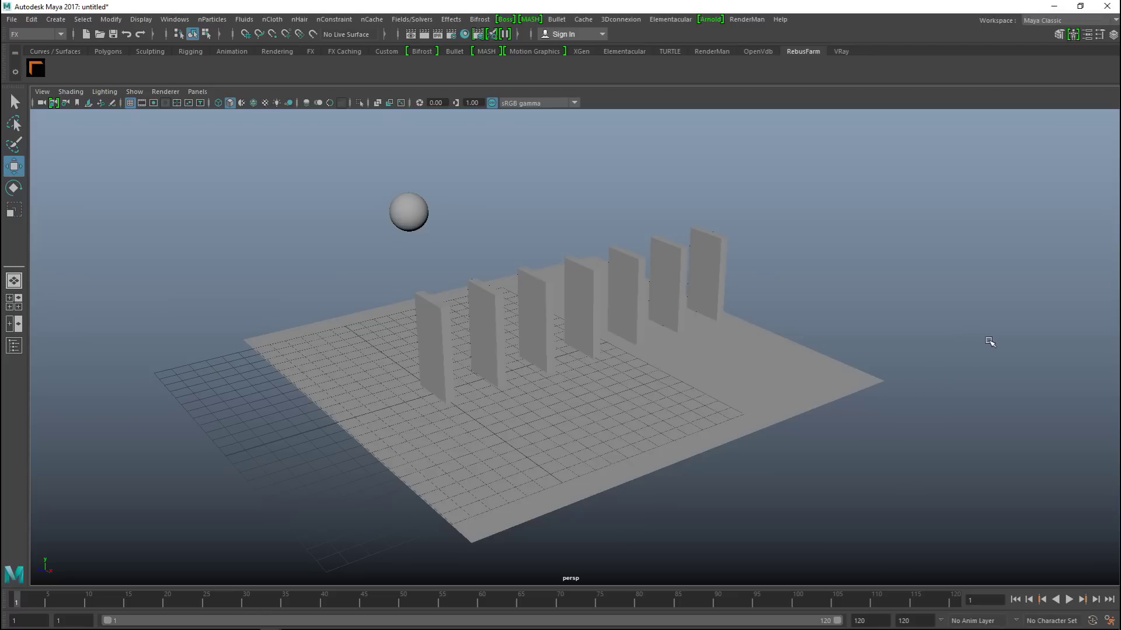
pyautogui.click(35, 71)
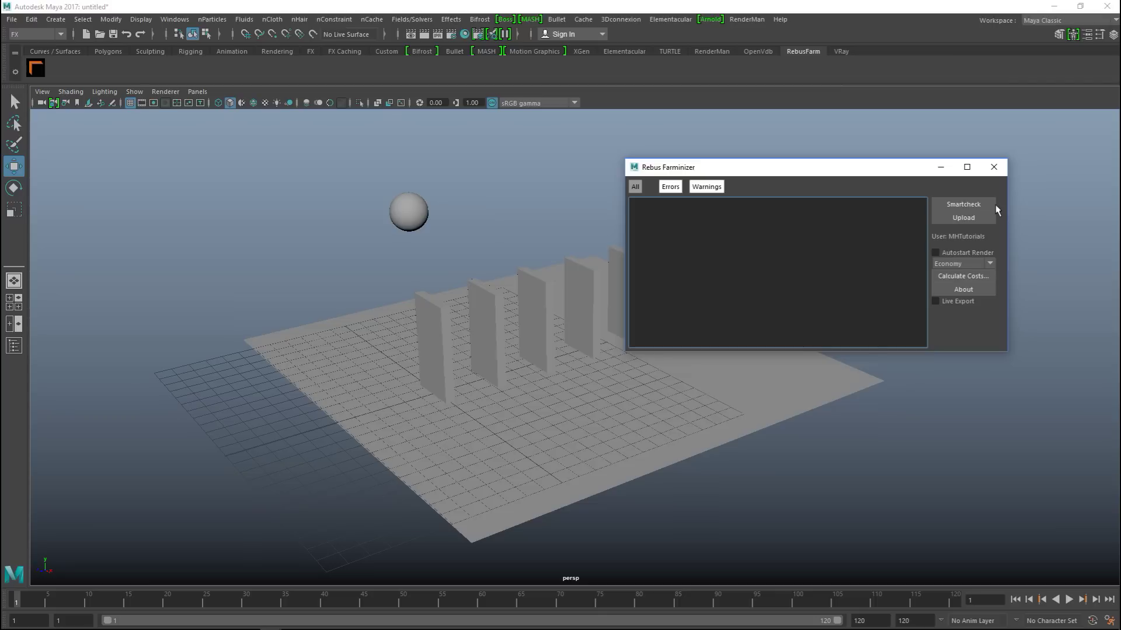
# Step: Run Farminizer's Smartcheck, close it, and start File > Save Scene As to save first
pyautogui.click(958, 206)
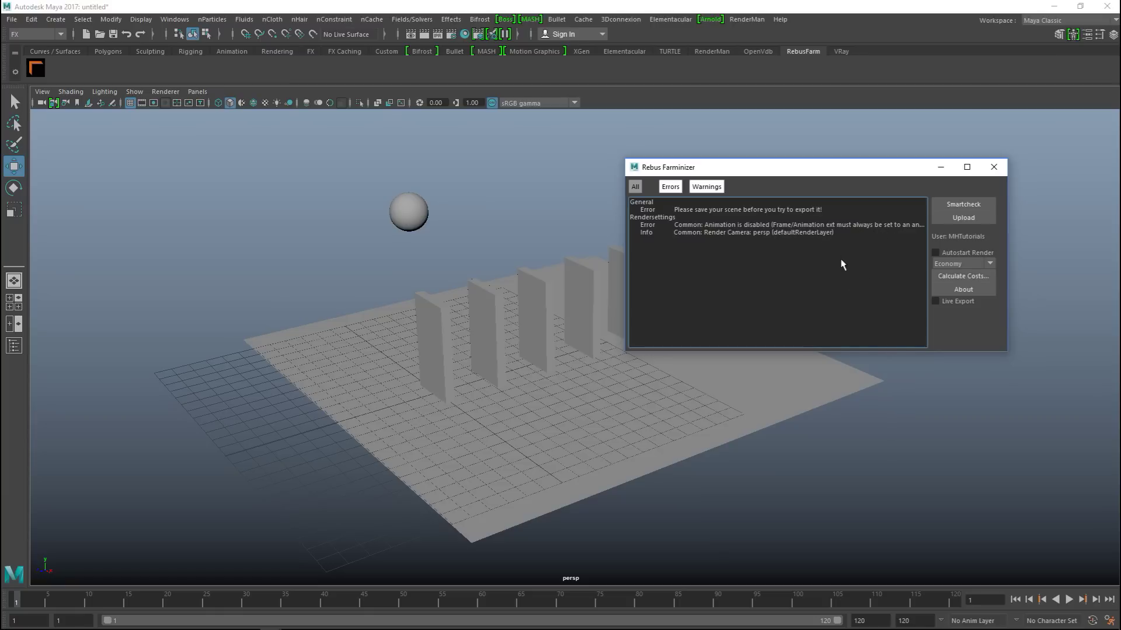
pyautogui.click(993, 167)
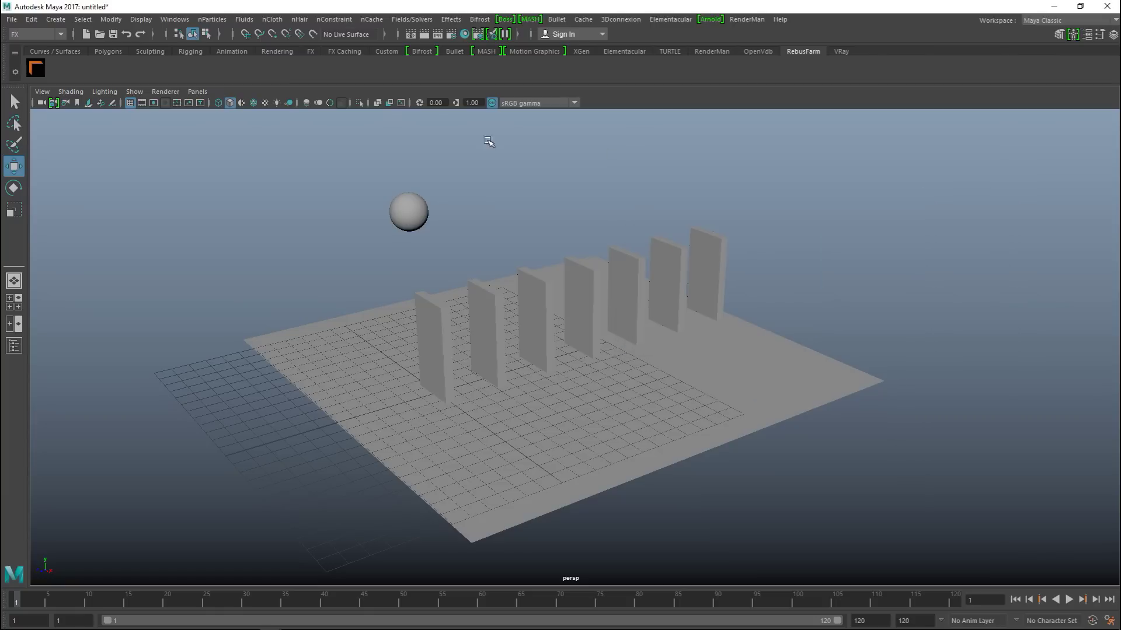
pyautogui.click(11, 19)
pyautogui.click(74, 78)
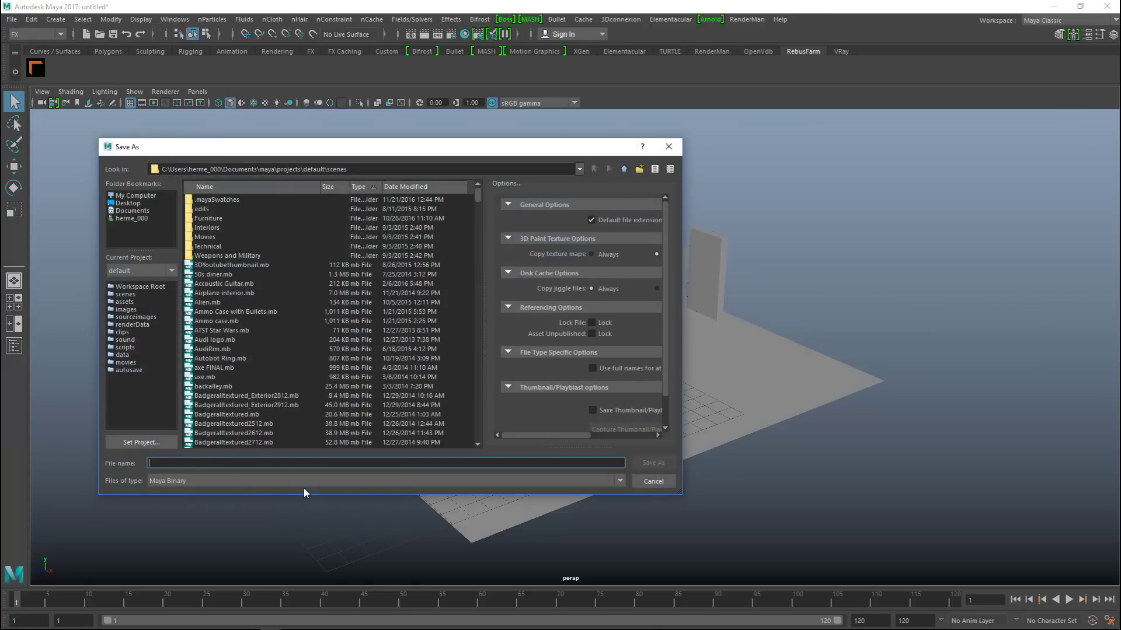
# Step: Name the file Testanimation1 and save it into the Desktop folder as Maya Binary
pyautogui.write('Testanimation1')
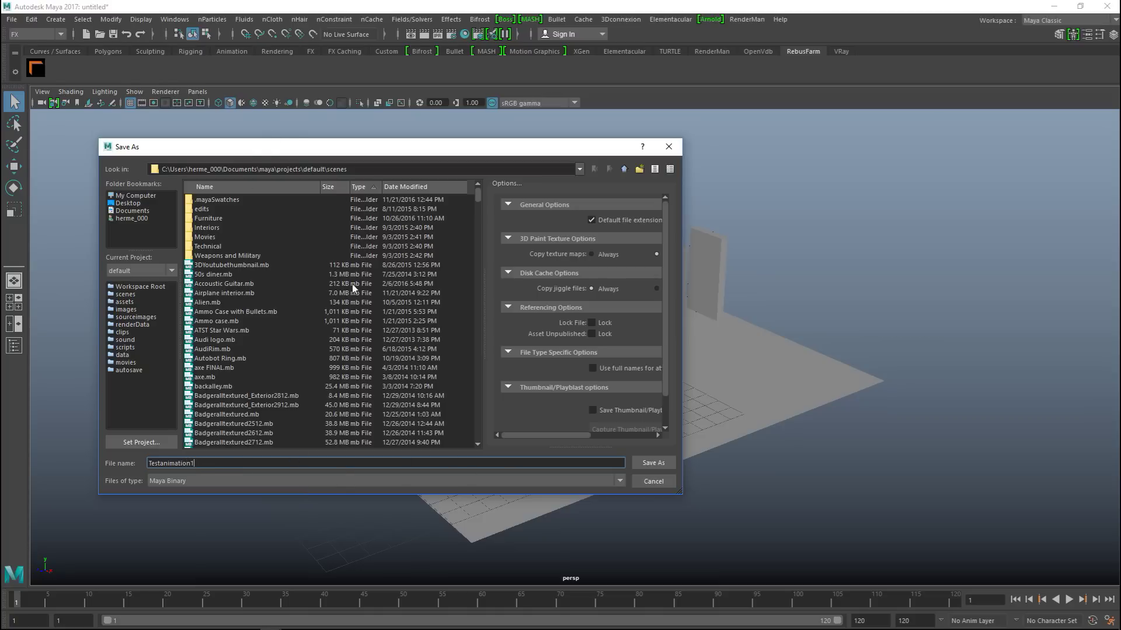
pyautogui.click(117, 204)
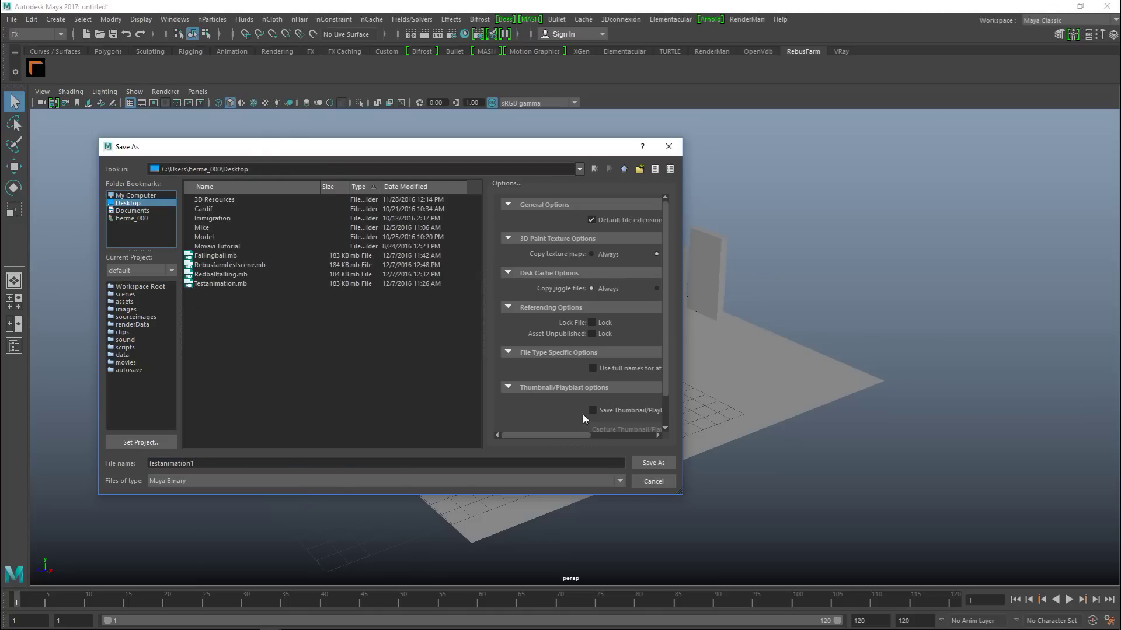
pyautogui.click(651, 462)
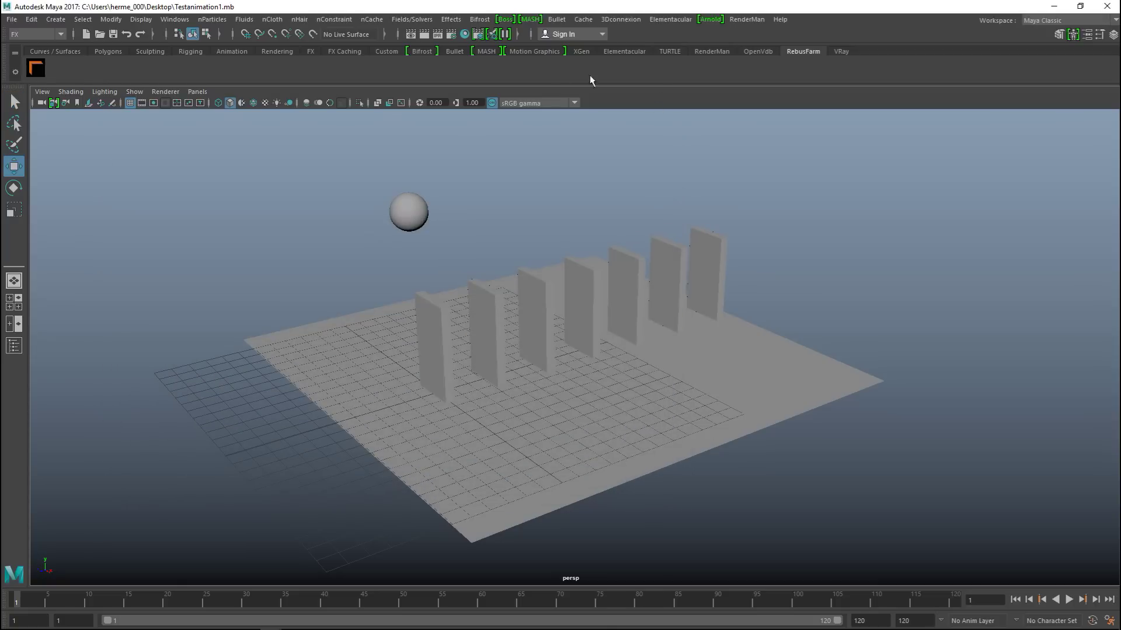
# Step: In Render Settings, set frame file naming to name_#.ext for animation output
pyautogui.click(478, 34)
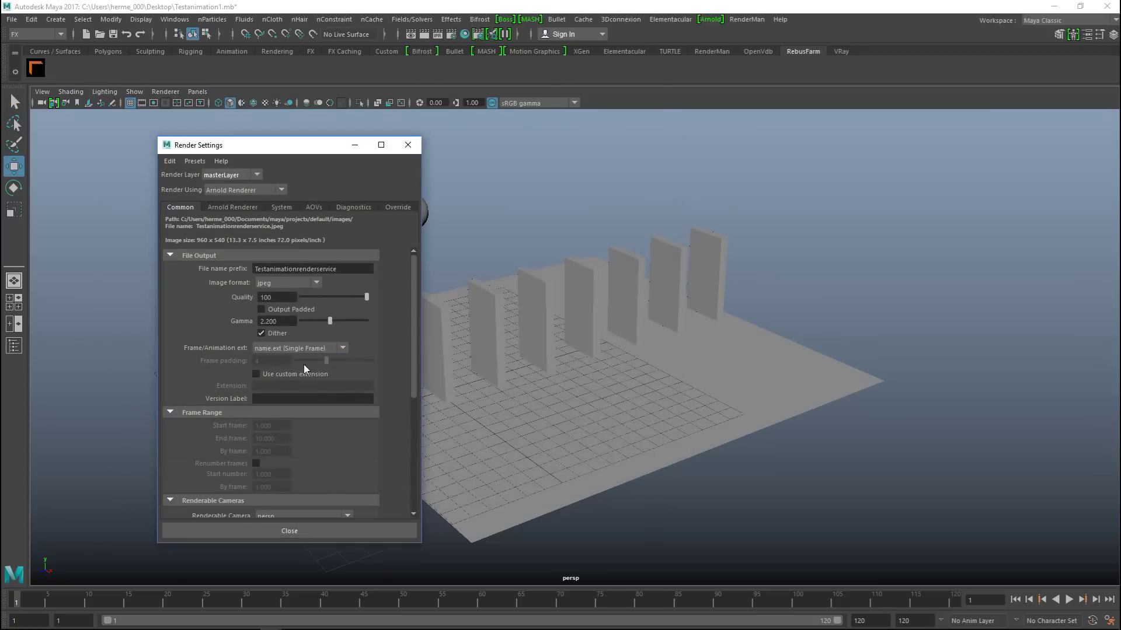
pyautogui.scroll(-5, 368, 359)
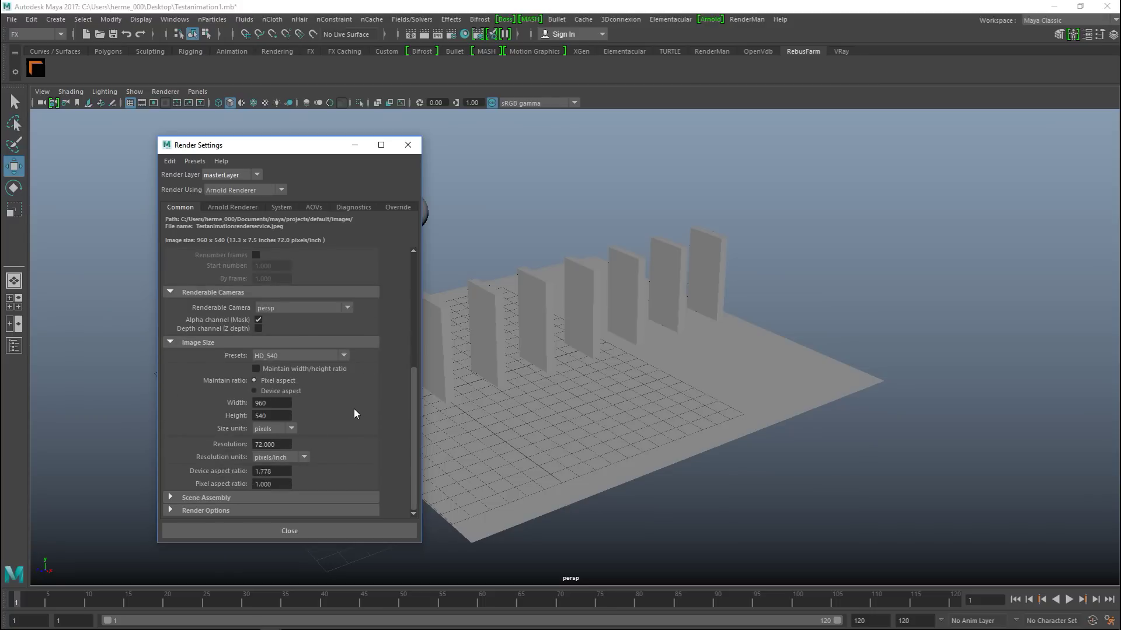
pyautogui.scroll(3, 352, 411)
pyautogui.scroll(3, 354, 403)
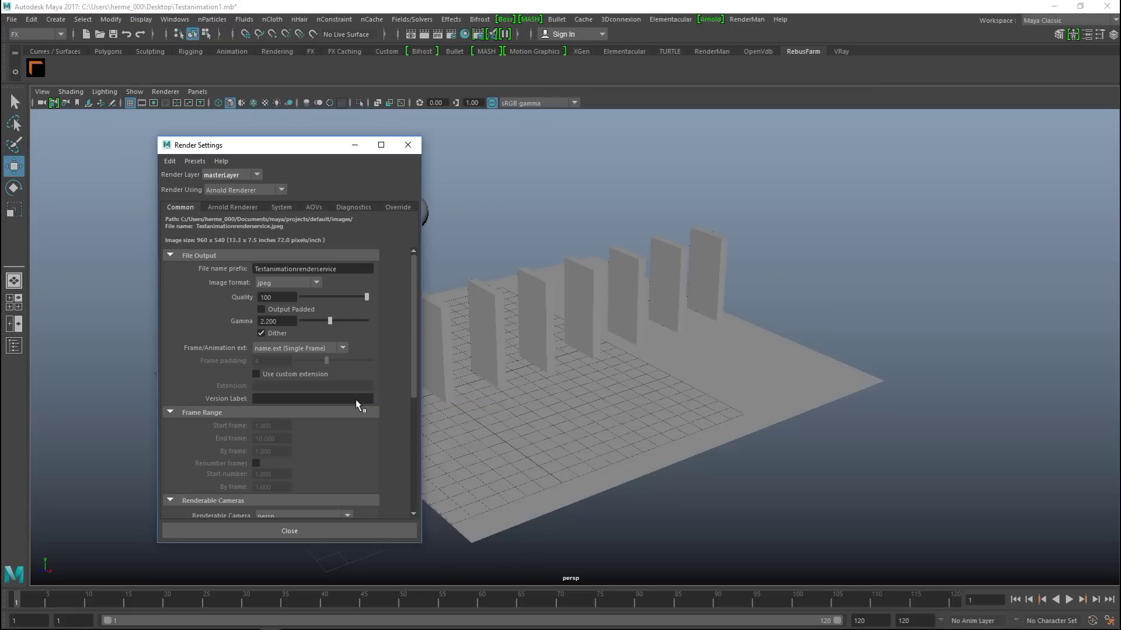
pyautogui.scroll(-3, 355, 399)
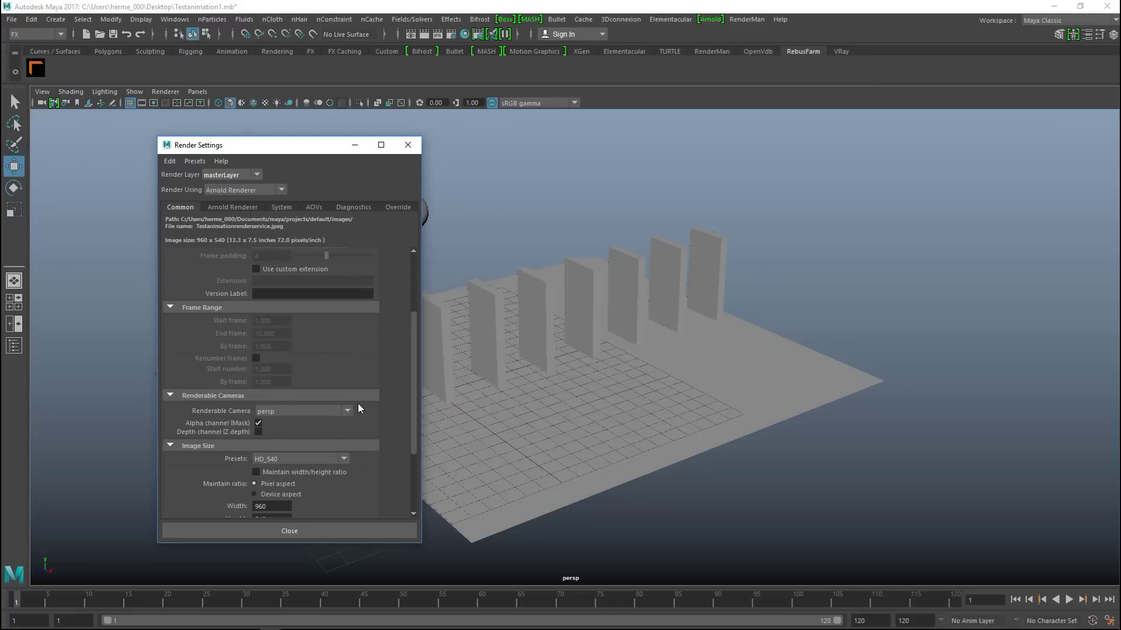
pyautogui.scroll(3, 255, 354)
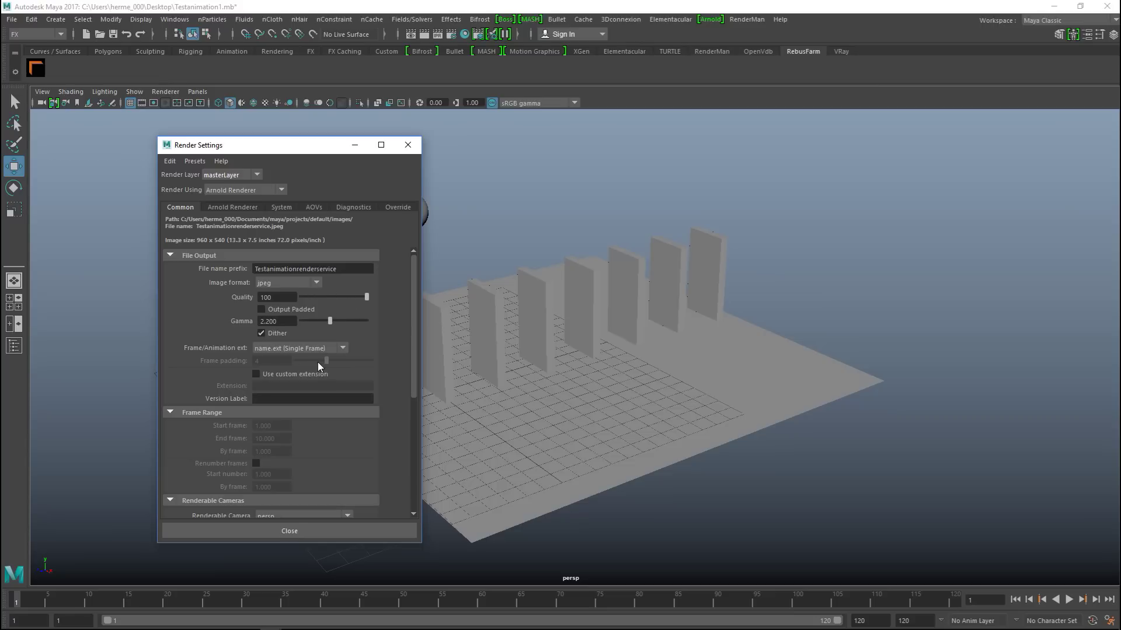
pyautogui.press('F9')
pyautogui.click(343, 348)
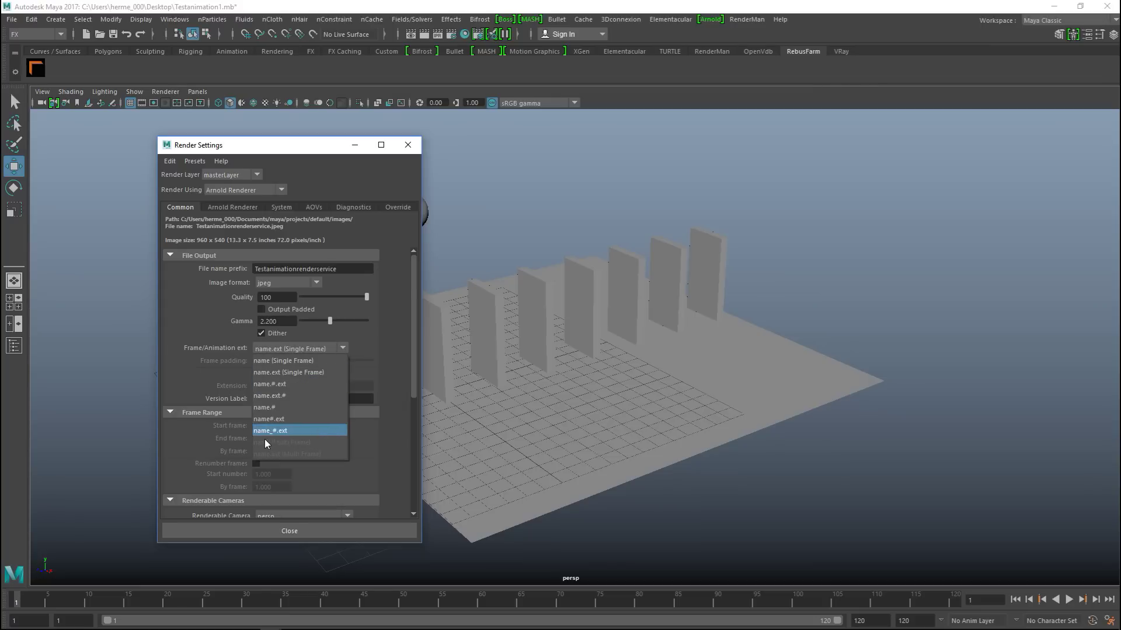
pyautogui.click(289, 432)
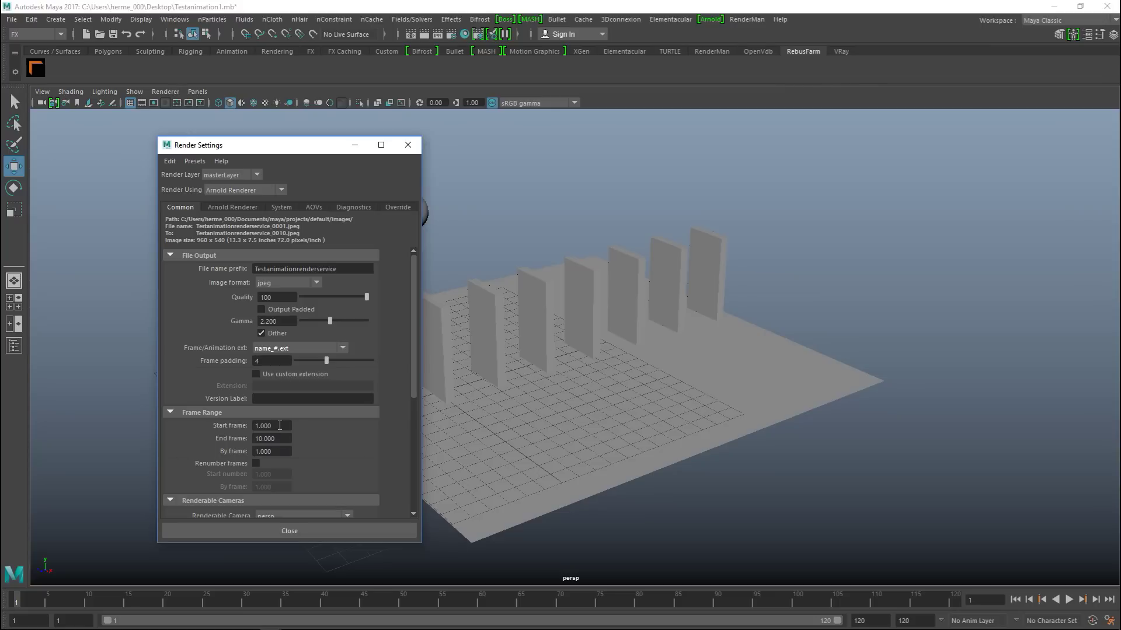
# Step: Set the render End frame to 120, close Render Settings, and reopen Rebus Farminizer
pyautogui.doubleClick(283, 439)
pyautogui.write('120')
pyautogui.press('Return')
pyautogui.click(293, 532)
pyautogui.click(37, 69)
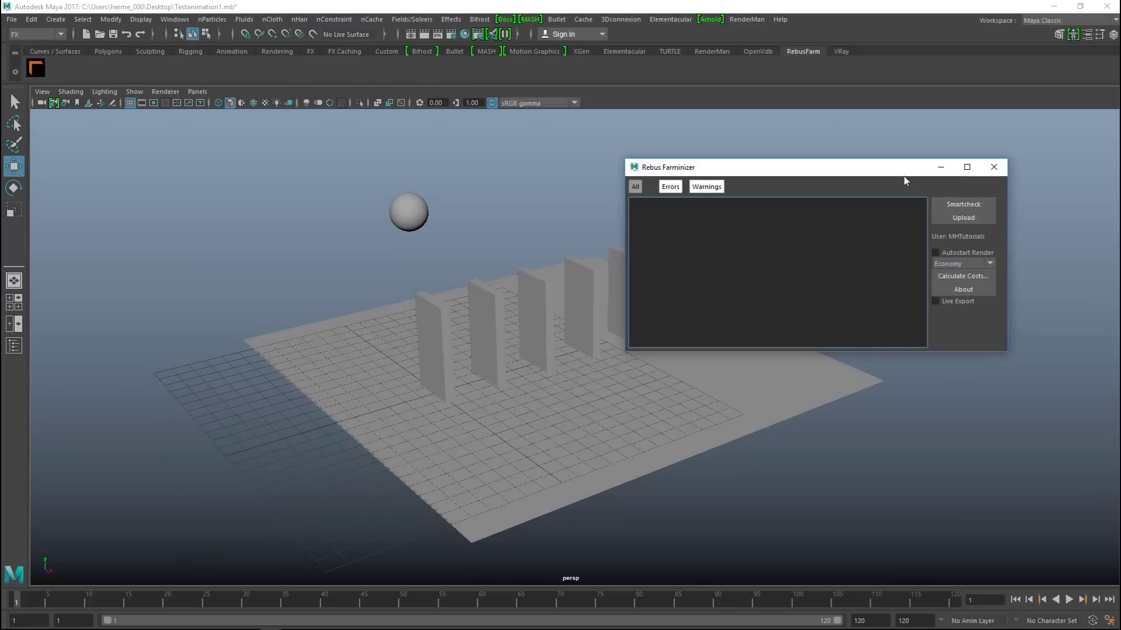
# Step: Smartcheck and upload Testanimation1.mb, then open Control Center from the upload-finished notice
pyautogui.click(984, 208)
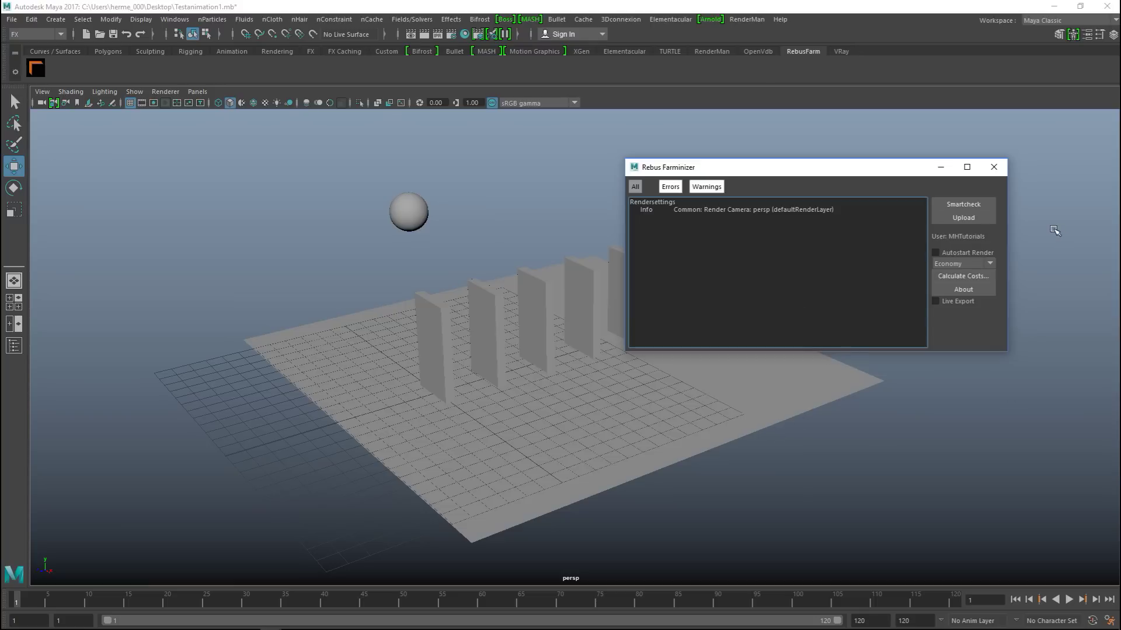
pyautogui.click(963, 218)
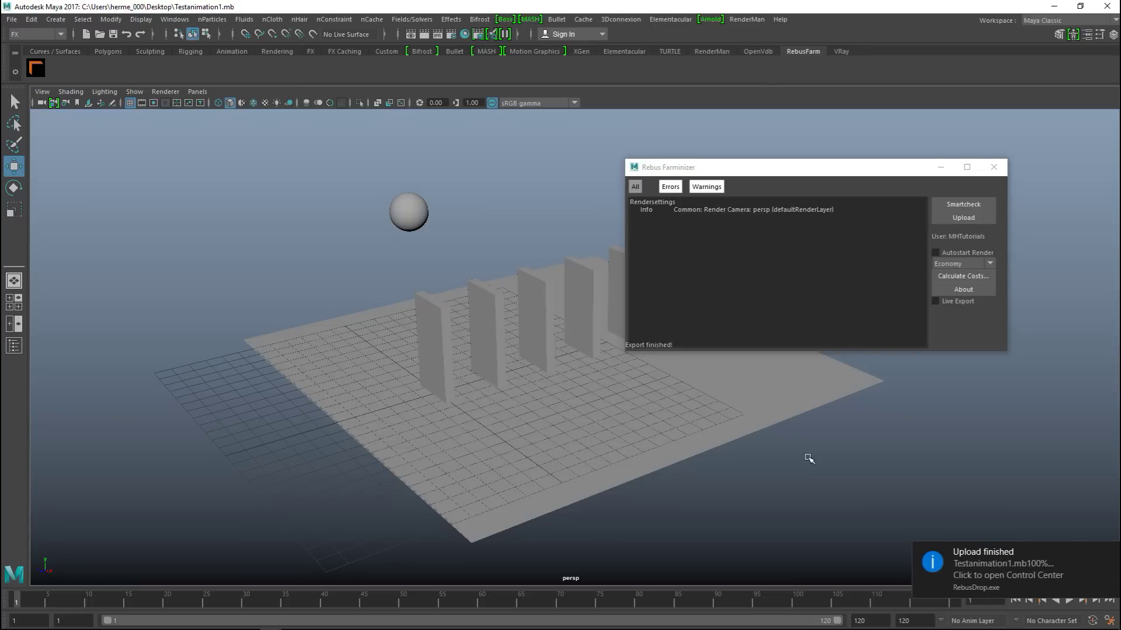
pyautogui.click(996, 573)
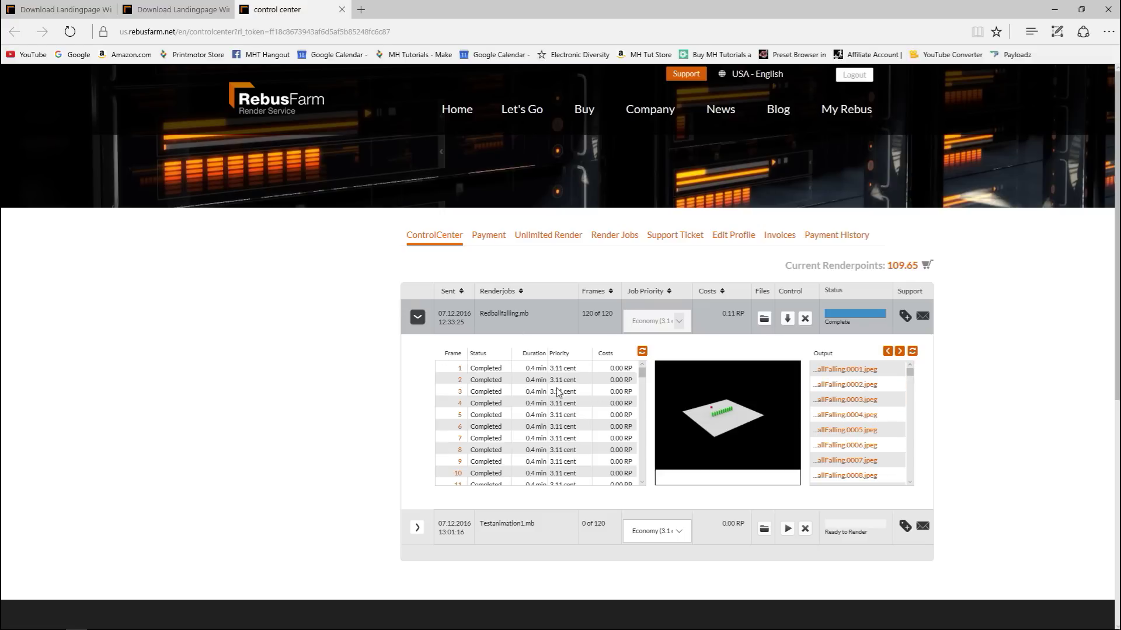
# Step: Delete the Redballfalling.mb job from Control Center and confirm the permanent deletion
pyautogui.click(805, 319)
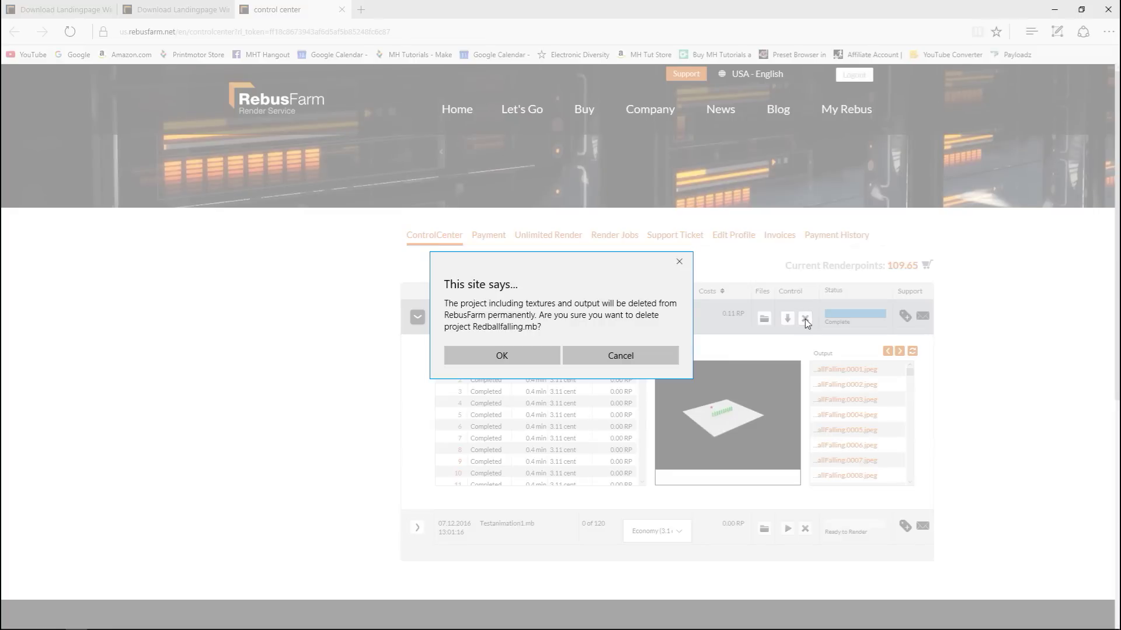
pyautogui.click(520, 359)
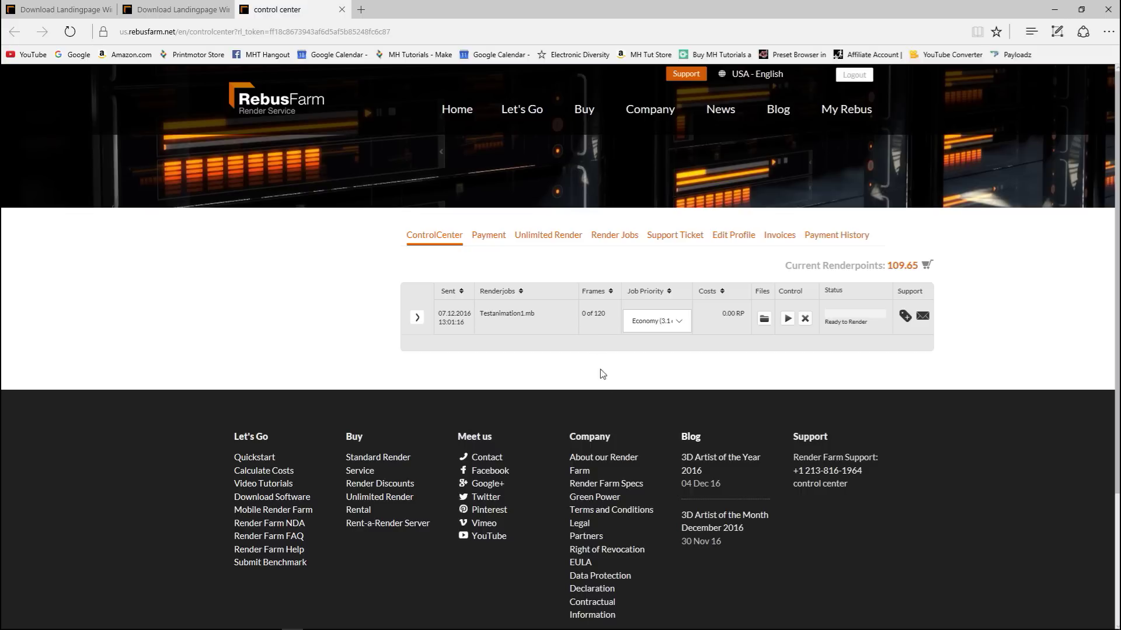
# Step: Keep Economy (3.1 cent) job priority and start rendering Testanimation1.mb
pyautogui.click(682, 324)
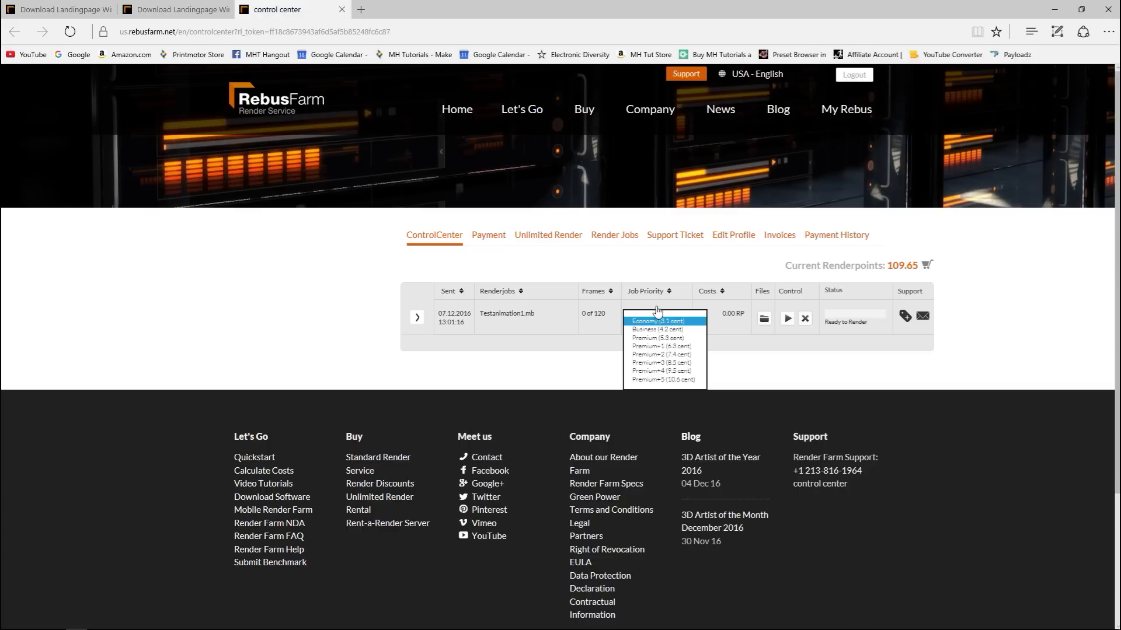
pyautogui.click(641, 323)
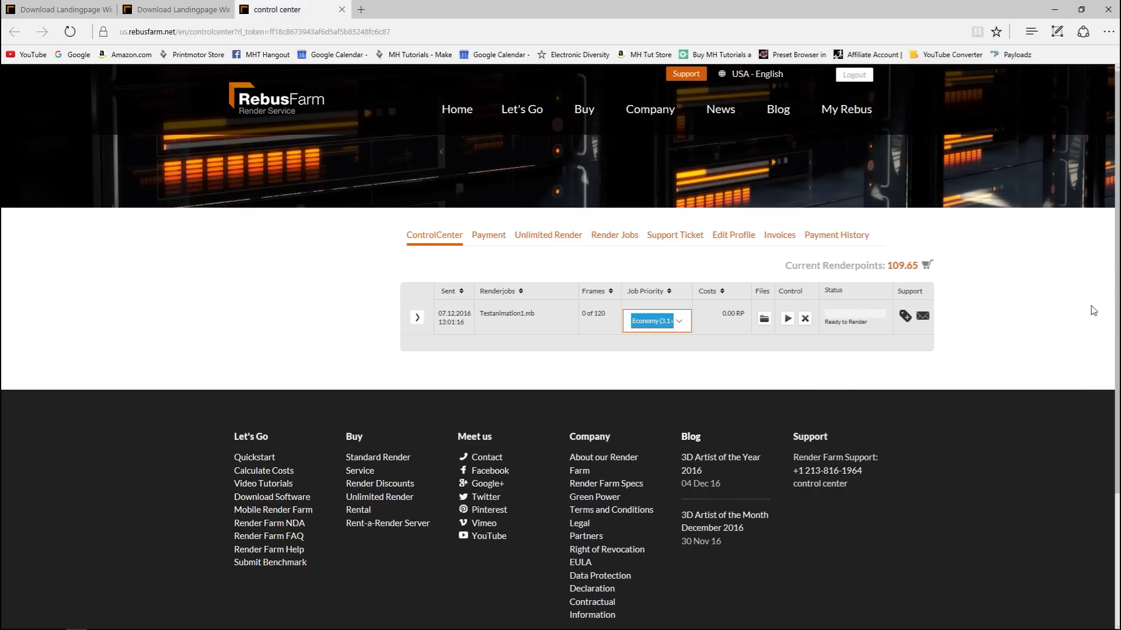
pyautogui.click(787, 318)
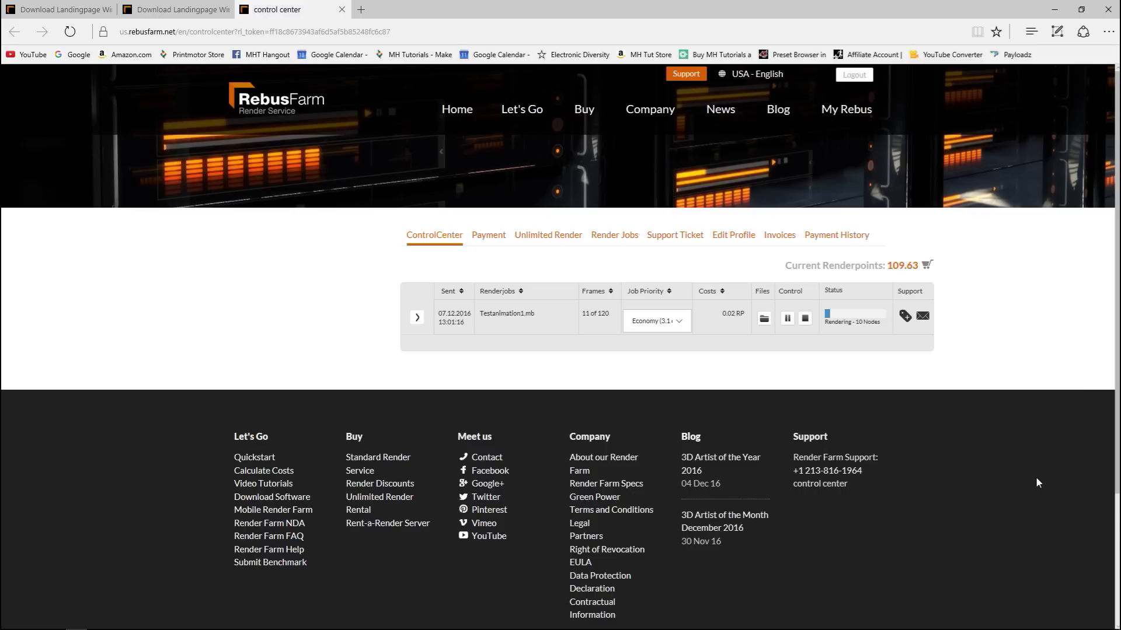
# Step: Dismiss the pop-up and wait until Testanimation1.mb completes 120 of 120 frames
pyautogui.click(582, 336)
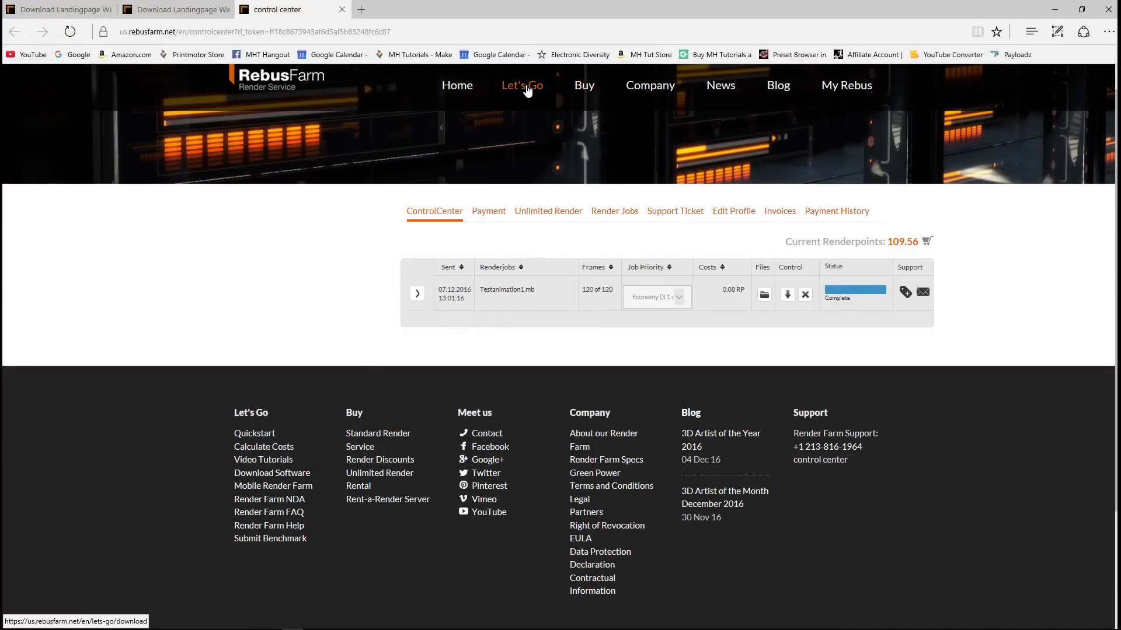
# Step: Open RebusFarm's Calculate Render Costs page
pyautogui.moveTo(527, 89)
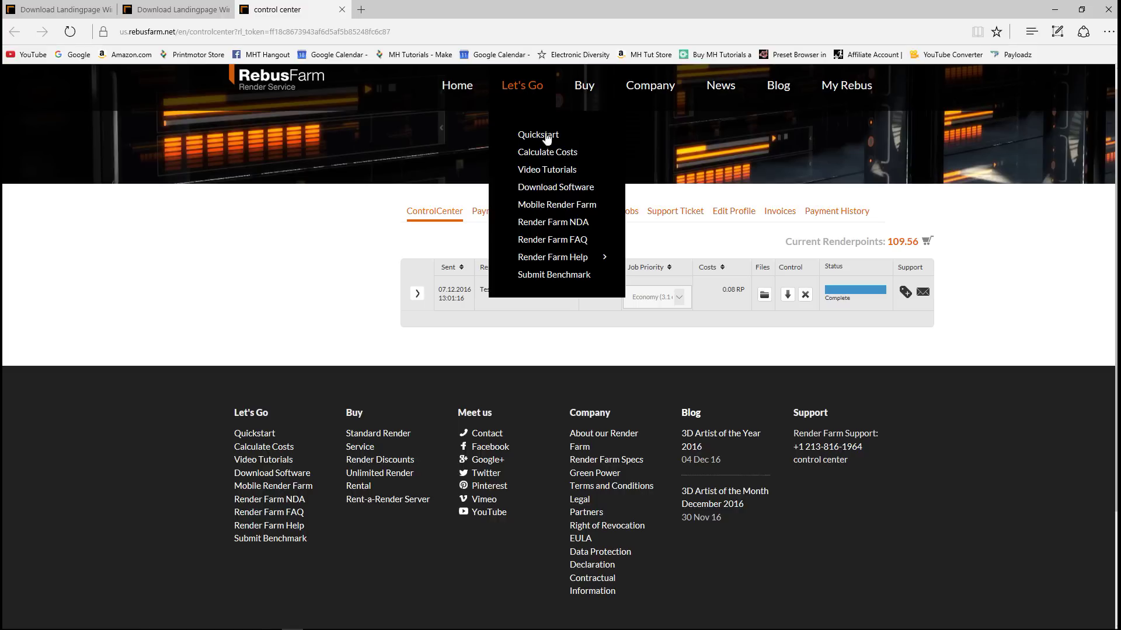
pyautogui.click(563, 158)
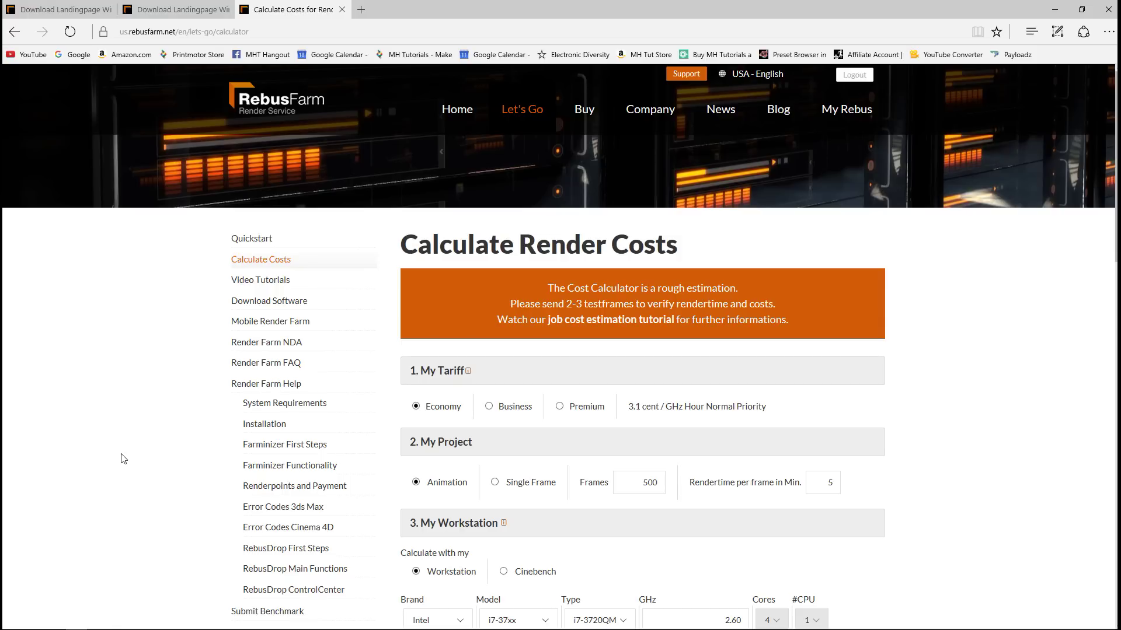
pyautogui.scroll(-3, 114, 342)
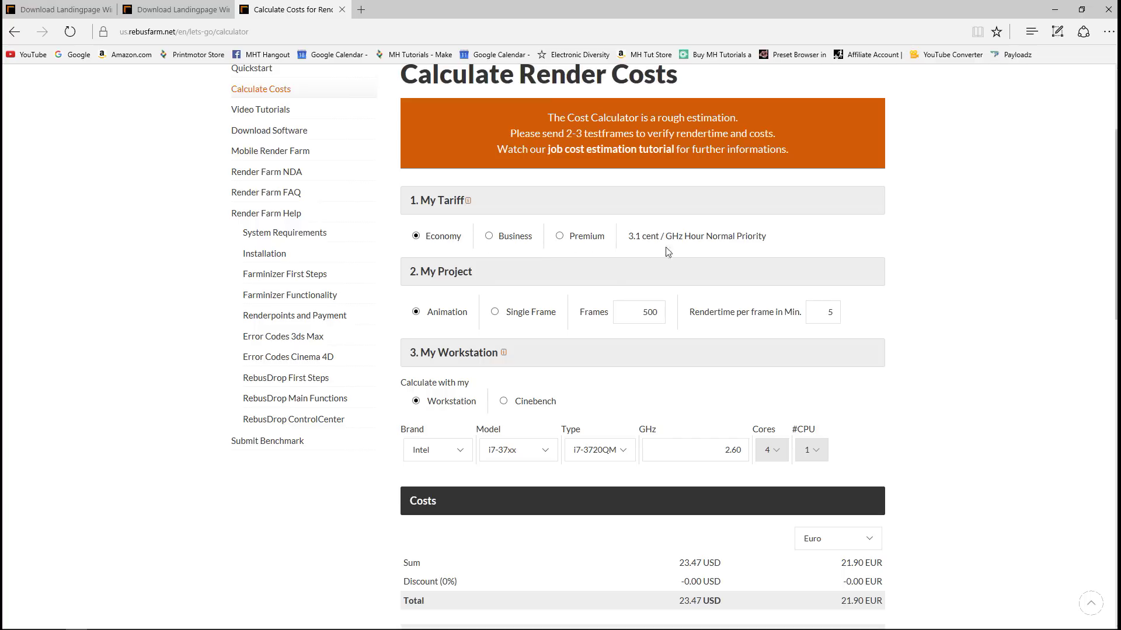
# Step: Compare the Business and Premium tariffs, then settle on Economy at 23.47 USD for 500 frames
pyautogui.click(489, 236)
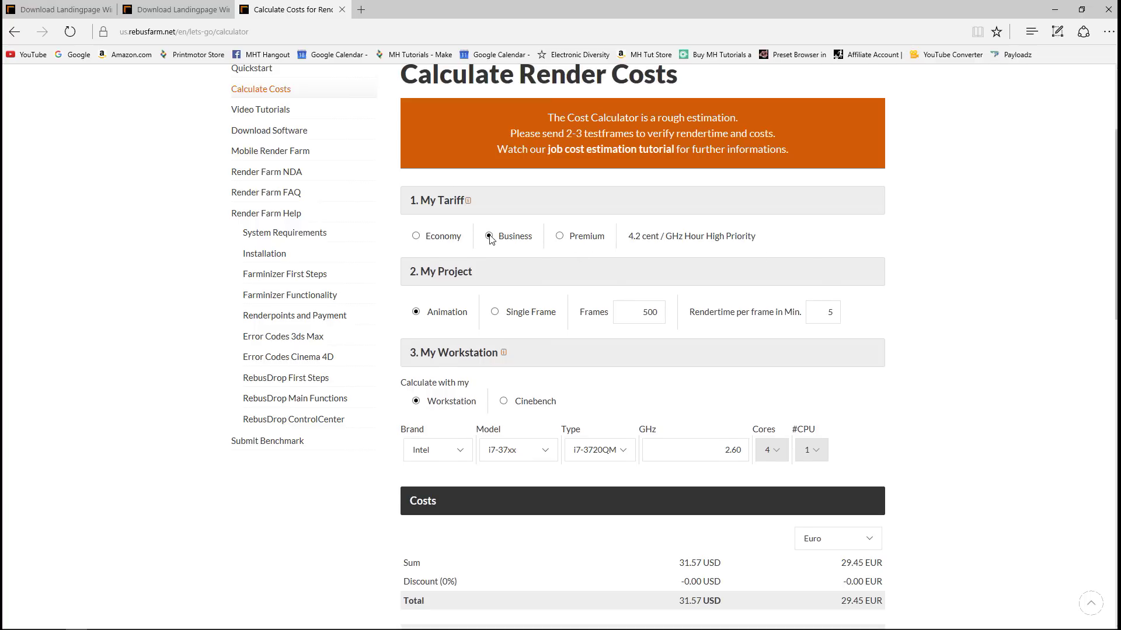
pyautogui.click(560, 237)
pyautogui.click(417, 237)
# Step: Price 120 frames at 0.3 minutes each, giving 0.34 USD (0.32 EUR), 0.32 RP
pyautogui.click(638, 313)
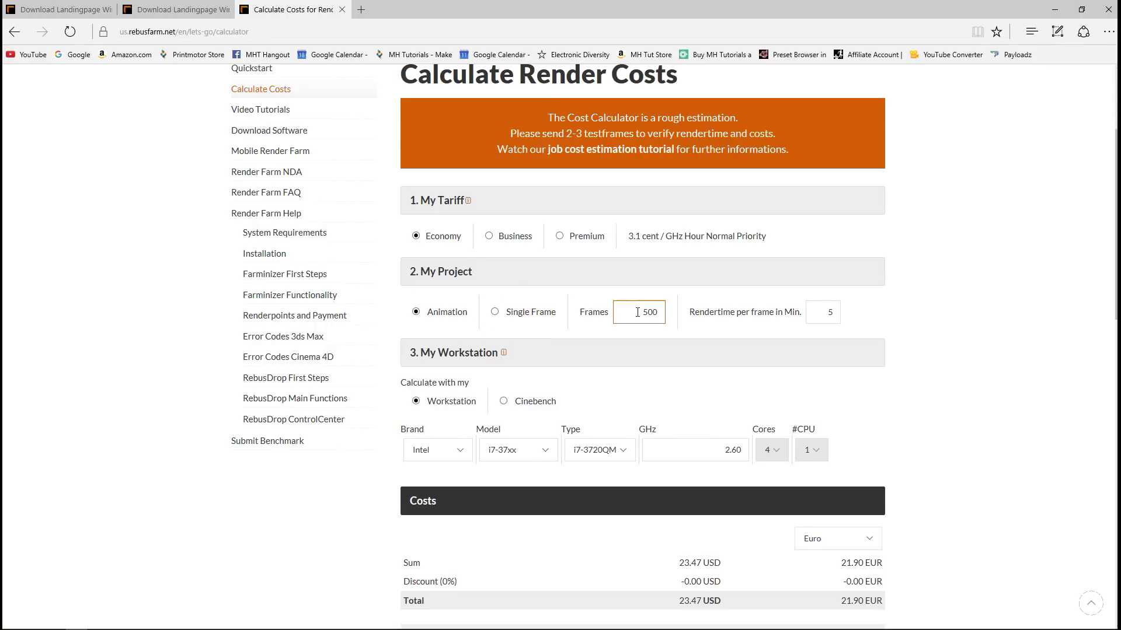
pyautogui.moveTo(638, 312); pyautogui.dragTo(665, 318)
pyautogui.write('120')
pyautogui.click(809, 320)
pyautogui.doubleClick(821, 315)
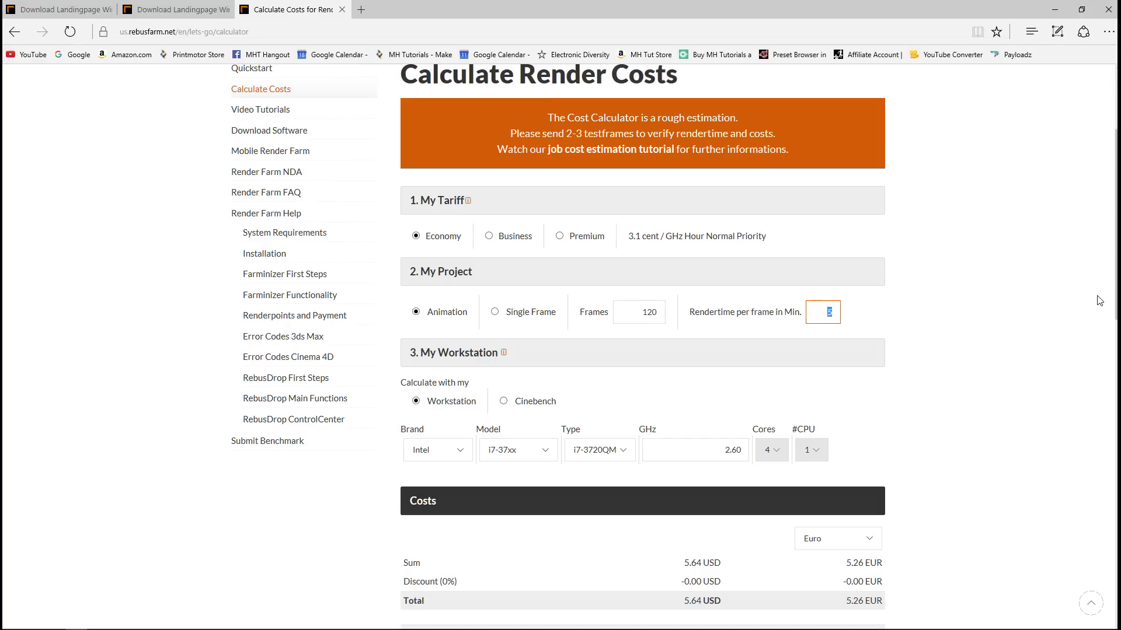
pyautogui.write('0.3')
pyautogui.scroll(-3, 230, 452)
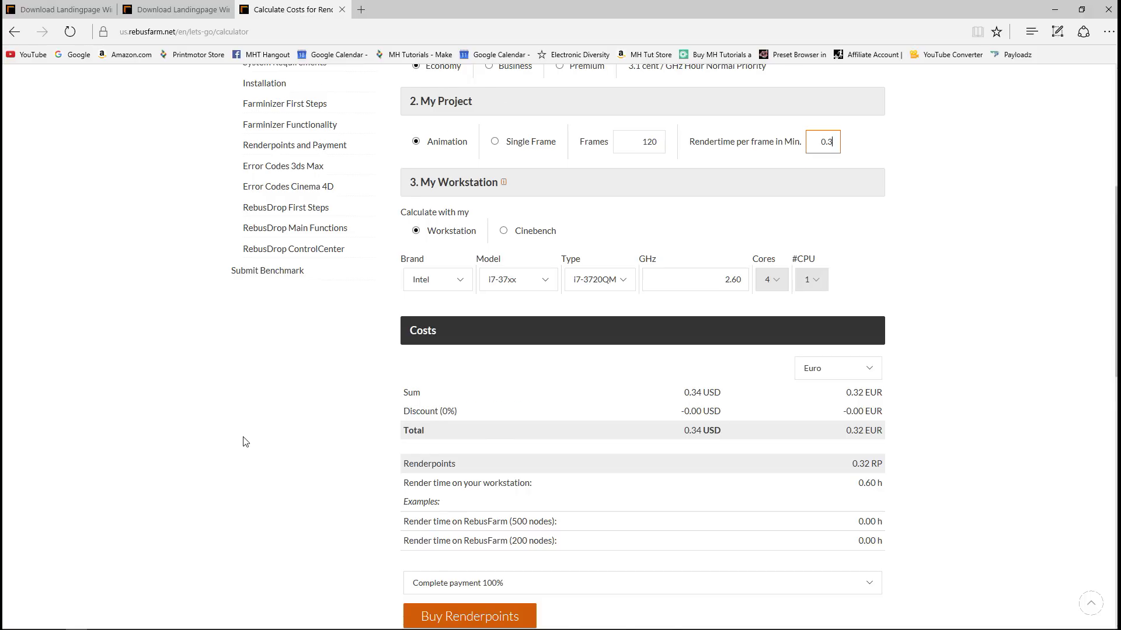
pyautogui.scroll(-2, 242, 441)
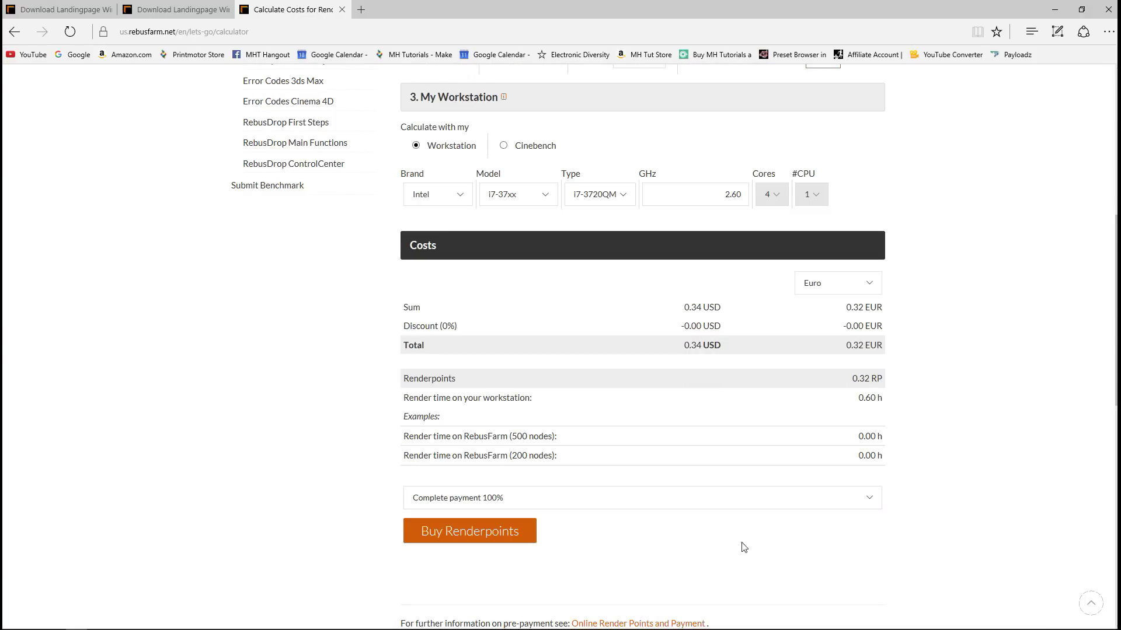
# Step: Go from Buy Renderpoints to the Standard Render Service price list
pyautogui.click(495, 538)
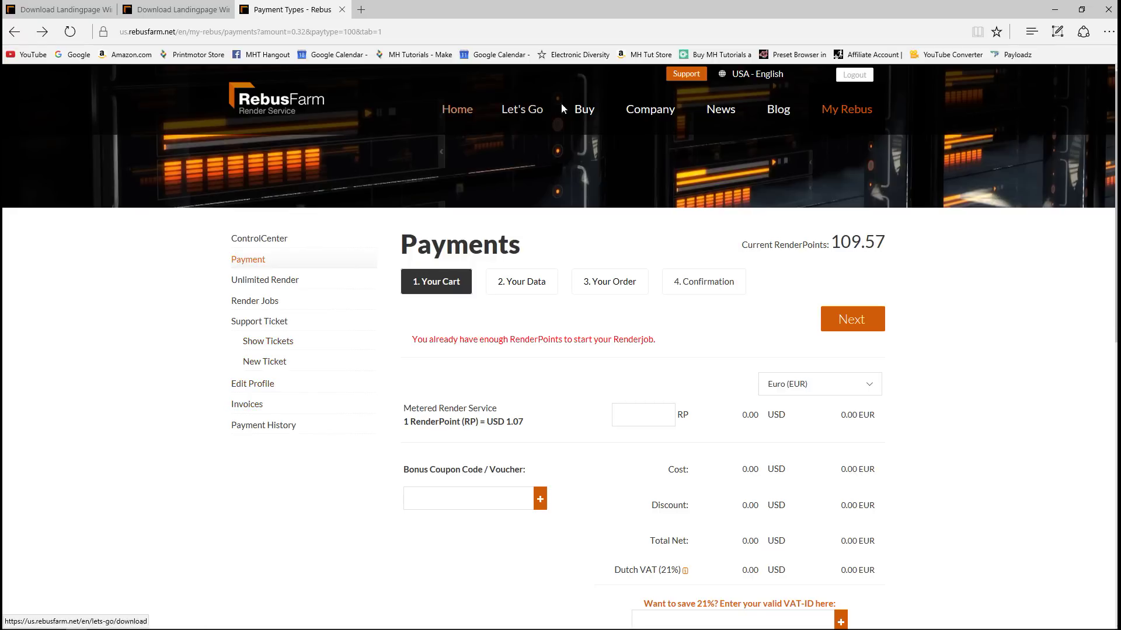
pyautogui.moveTo(582, 115)
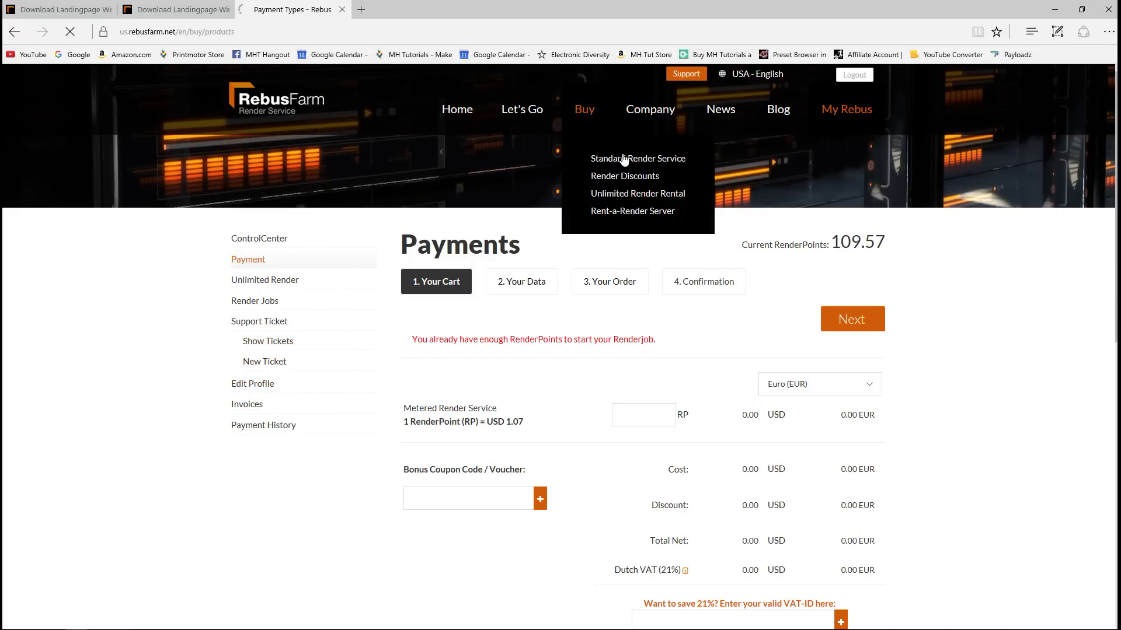
pyautogui.click(620, 158)
pyautogui.scroll(-5, 207, 445)
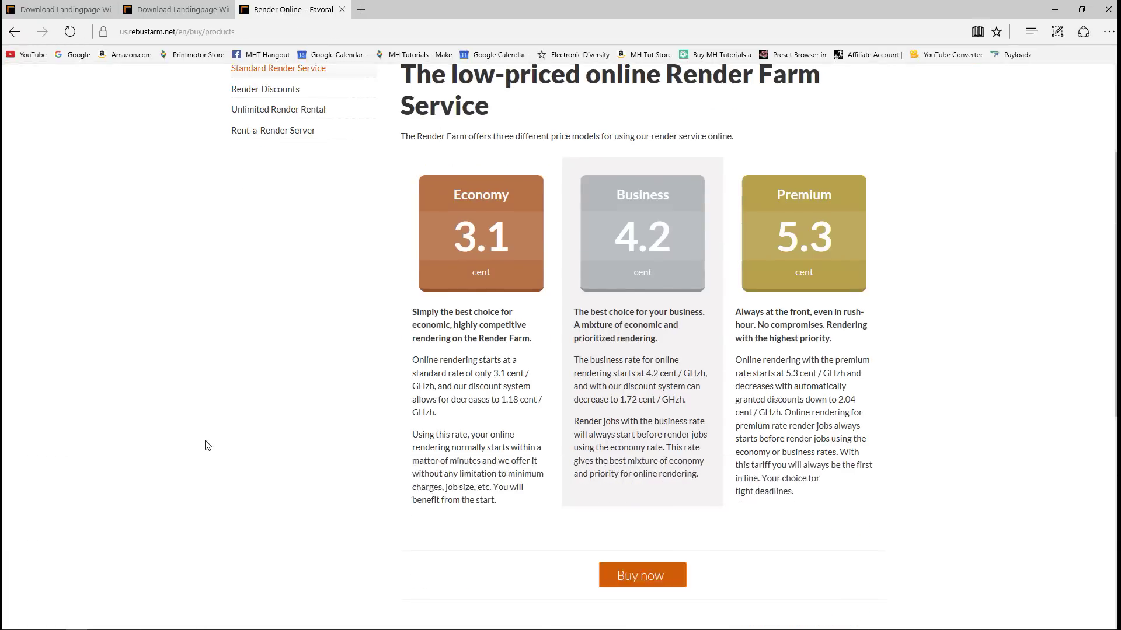
pyautogui.scroll(5, 196, 448)
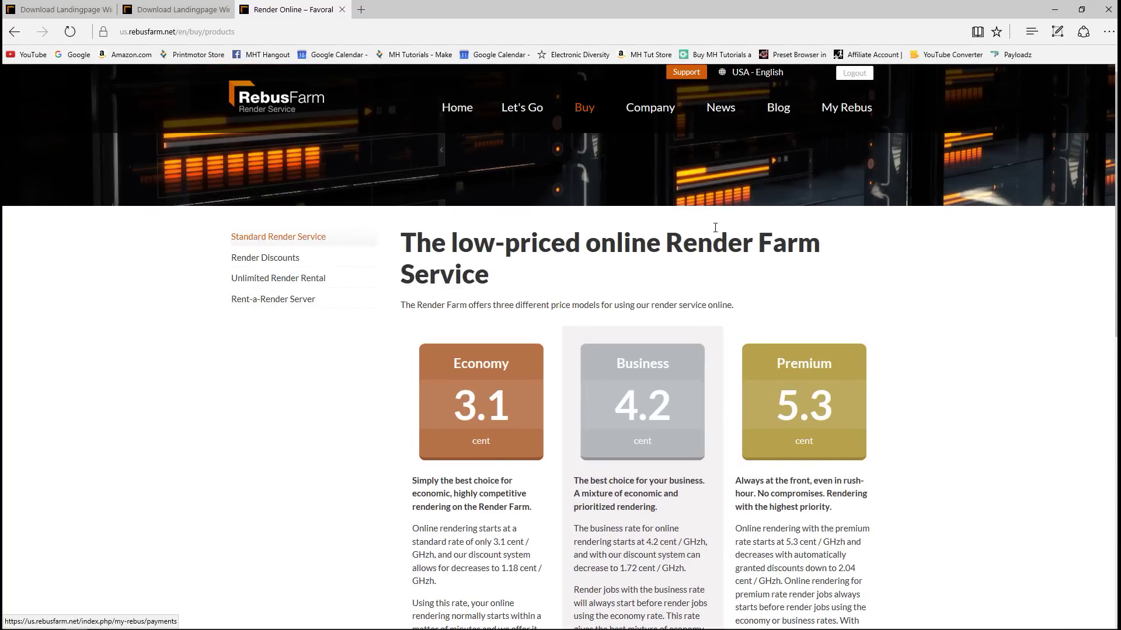
pyautogui.scroll(-2, 197, 364)
pyautogui.scroll(-2, 197, 363)
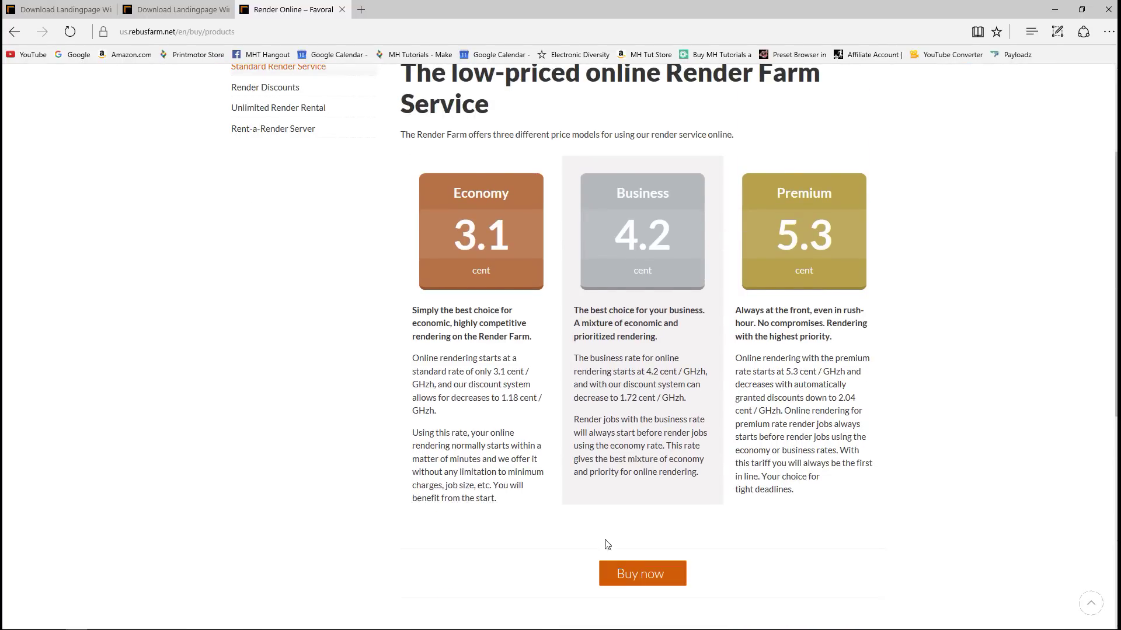
# Step: Add 10 RP of Metered Render Service to the cart, 12.97 USD including 21% VAT
pyautogui.click(628, 577)
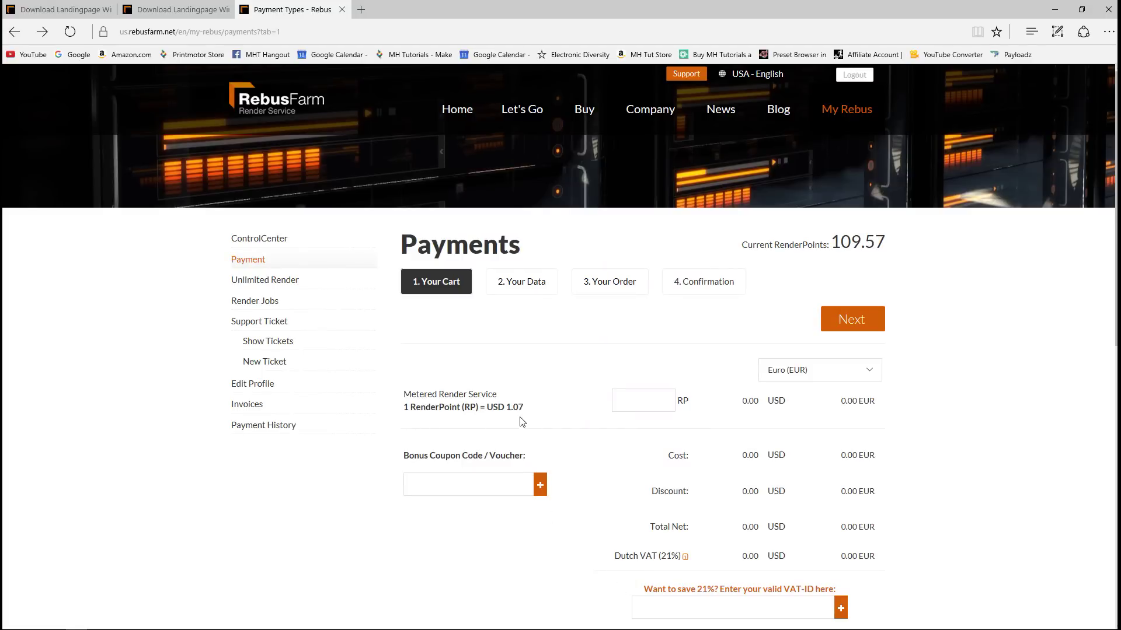
pyautogui.click(650, 405)
pyautogui.write('10')
pyautogui.scroll(-3, 881, 388)
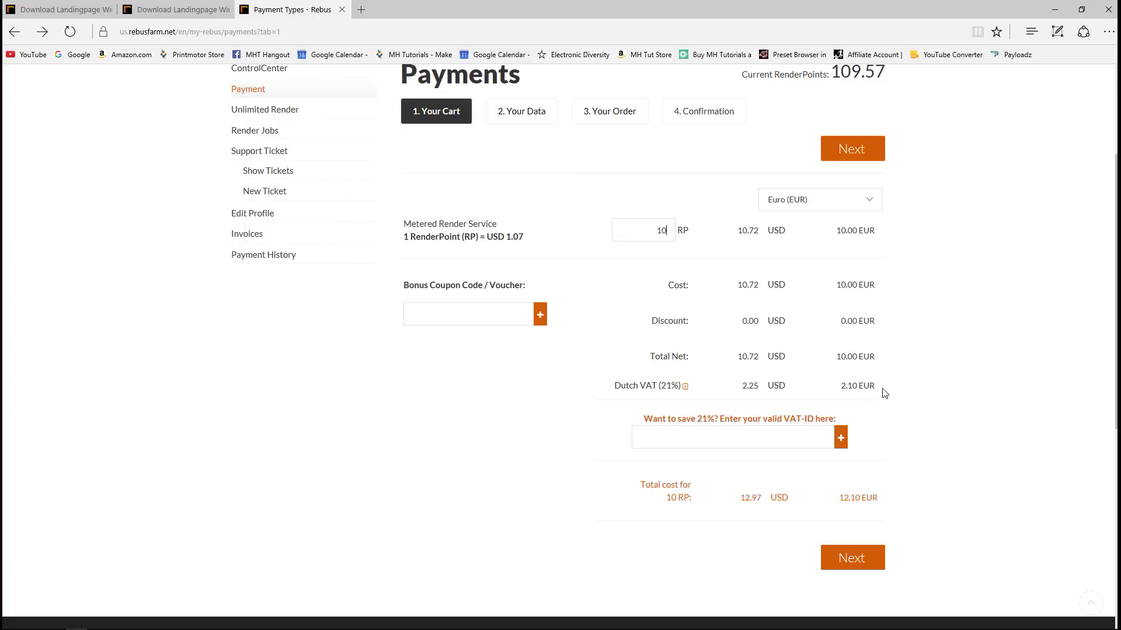
pyautogui.scroll(3, 980, 421)
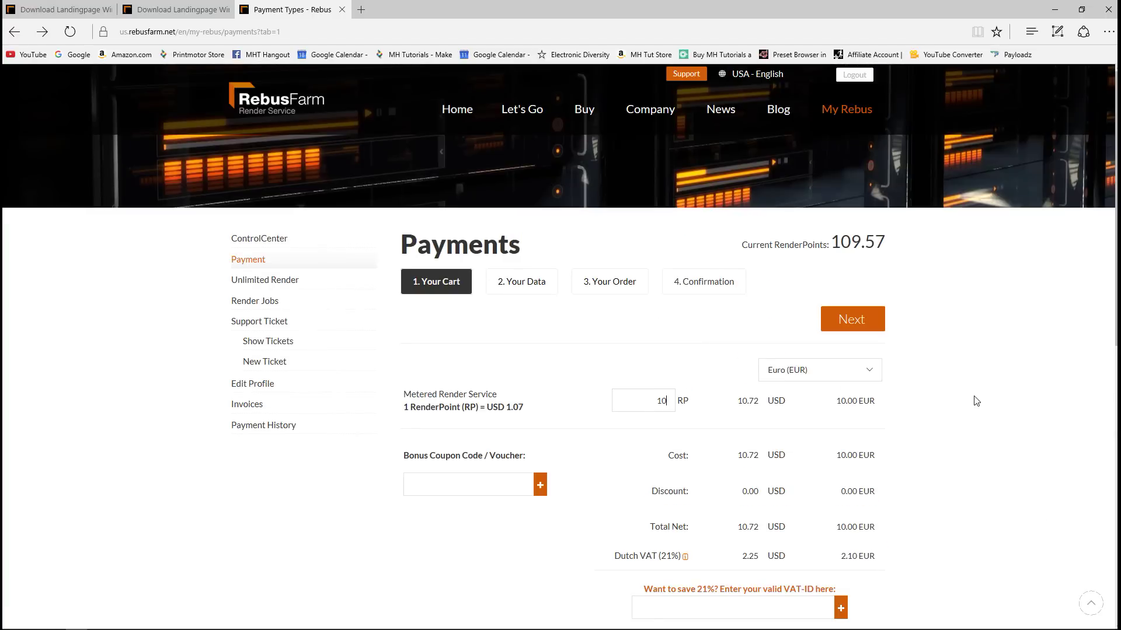